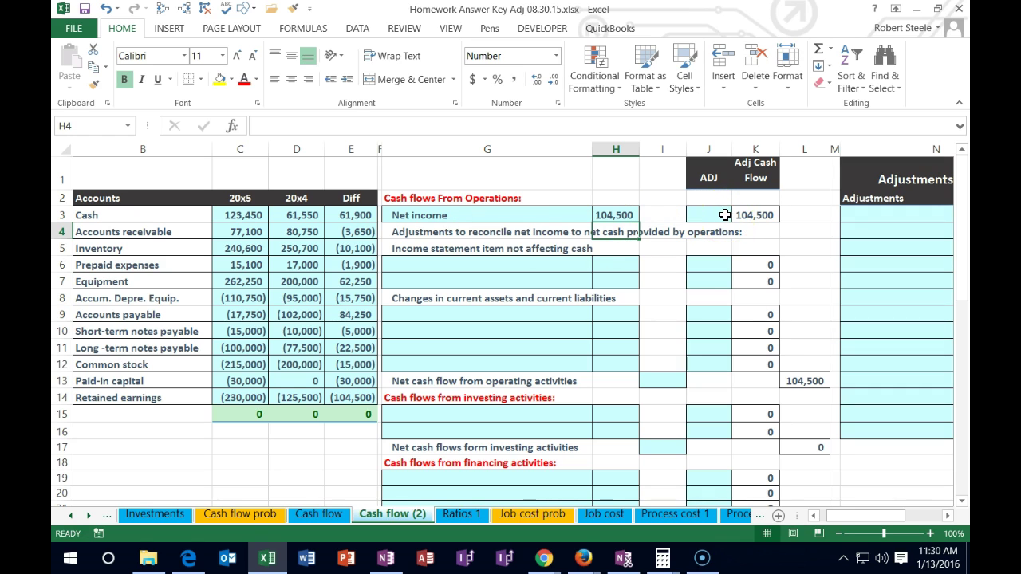
# Step: Examine the net income formula, the balance sheet, income statement and additional transaction data, and the retained earnings difference formula
pyautogui.click(620, 215)
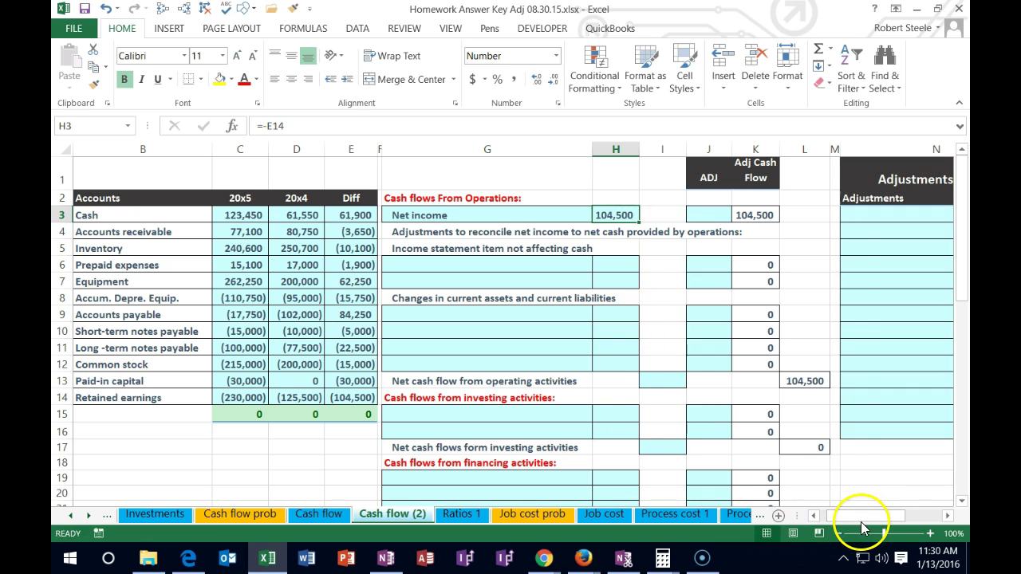
pyautogui.moveTo(862, 515); pyautogui.dragTo(838, 515)
pyautogui.scroll(-6, 487, 431)
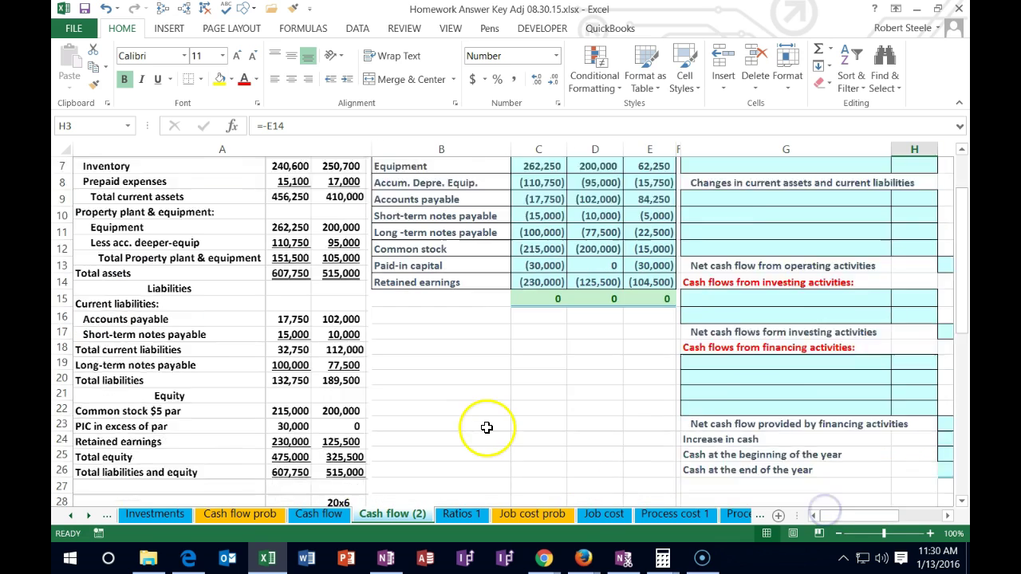
pyautogui.scroll(-3, 487, 431)
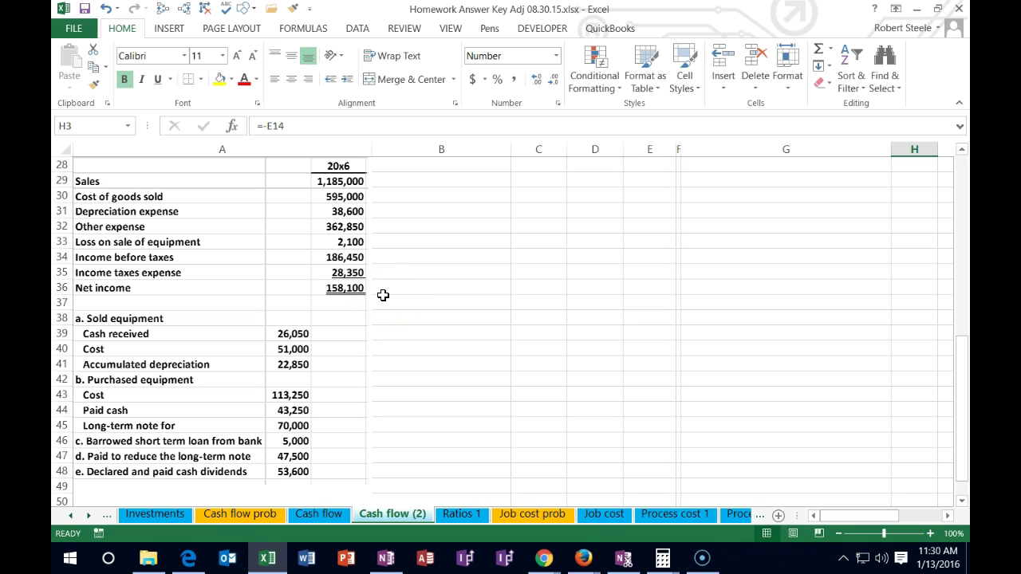
pyautogui.scroll(4, 662, 339)
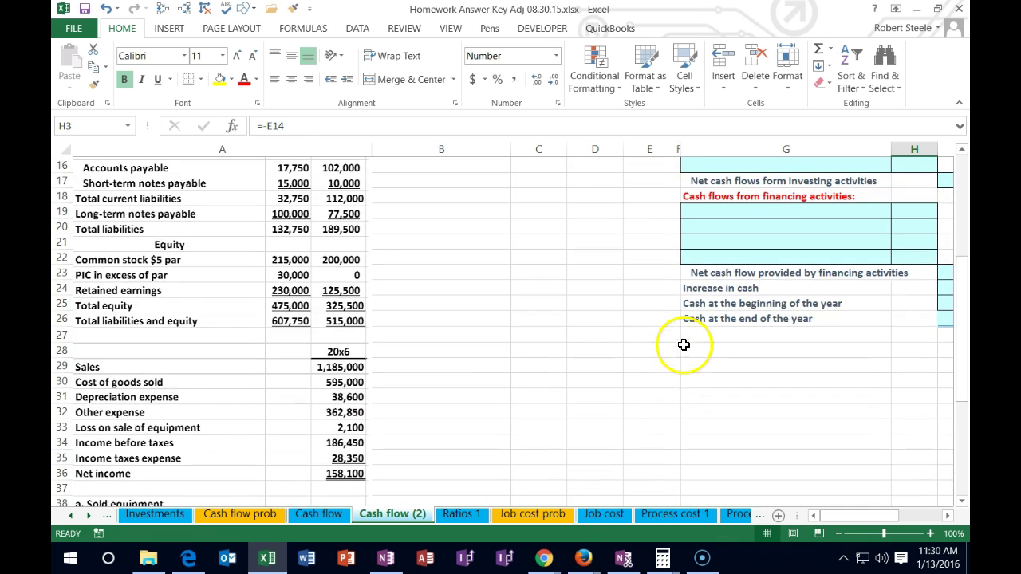
pyautogui.moveTo(821, 515)
pyautogui.mouseDown()
pyautogui.moveTo(839, 517)
pyautogui.moveTo(830, 501)
pyautogui.mouseUp()
pyautogui.scroll(3, 830, 499)
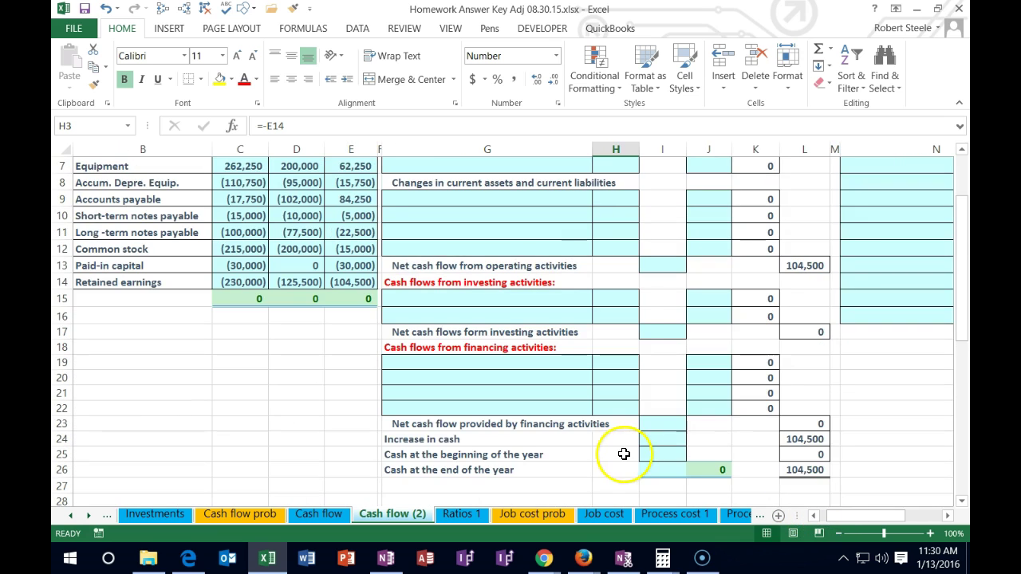
pyautogui.scroll(2, 559, 447)
pyautogui.click(351, 397)
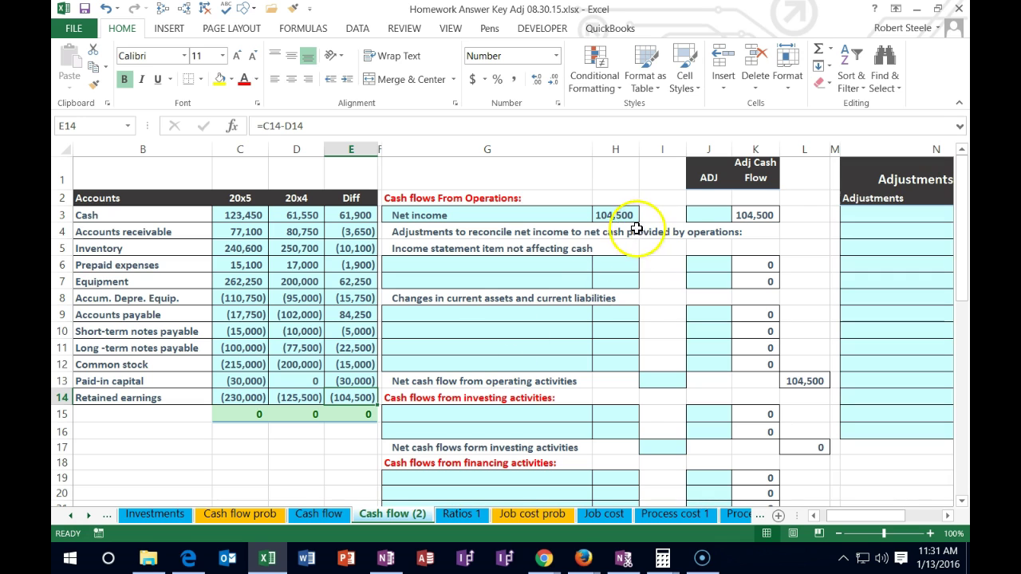
# Step: Highlight the net income amount in H3 with a yellow fill
pyautogui.click(610, 215)
pyautogui.rightClick(619, 216)
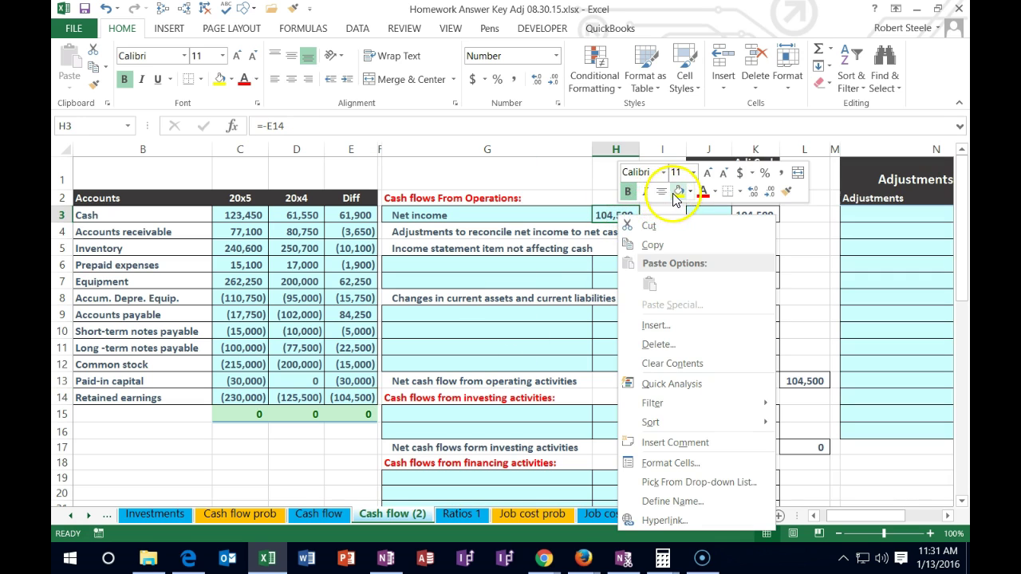
pyautogui.click(677, 192)
pyautogui.click(573, 216)
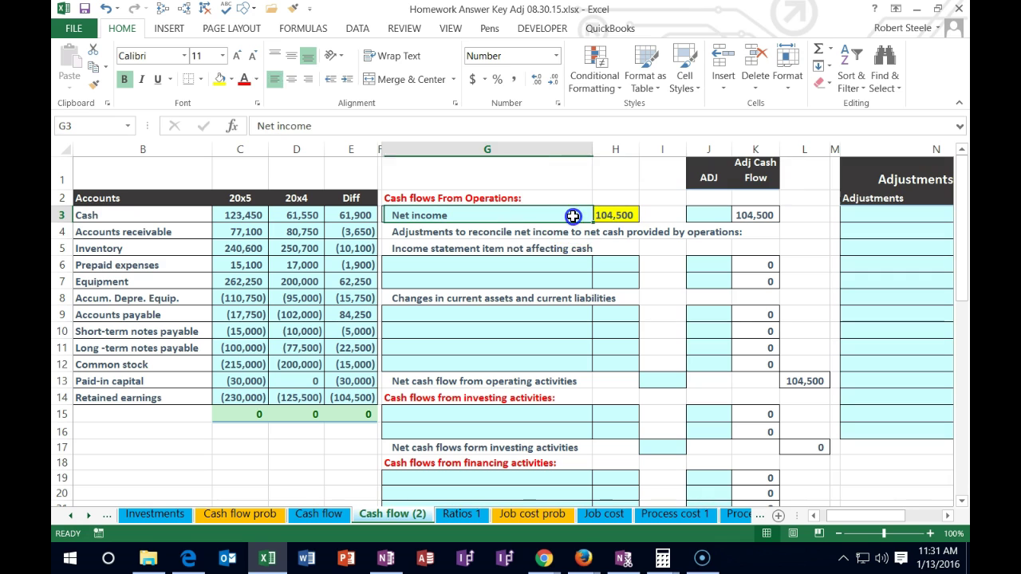
pyautogui.click(384, 226)
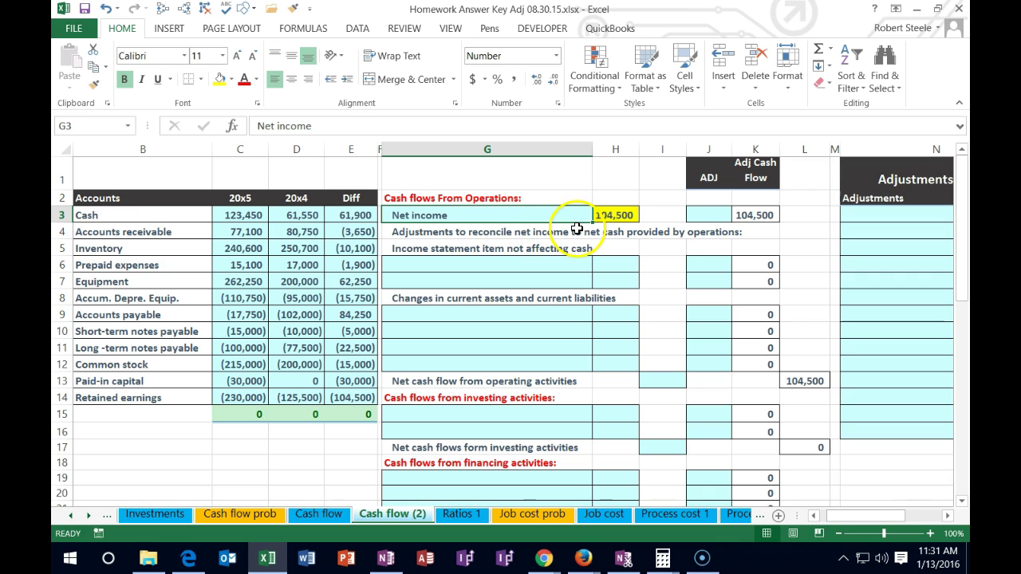
# Step: Fill the retained earnings difference in E14 with the standard light green to mark it as used
pyautogui.click(356, 401)
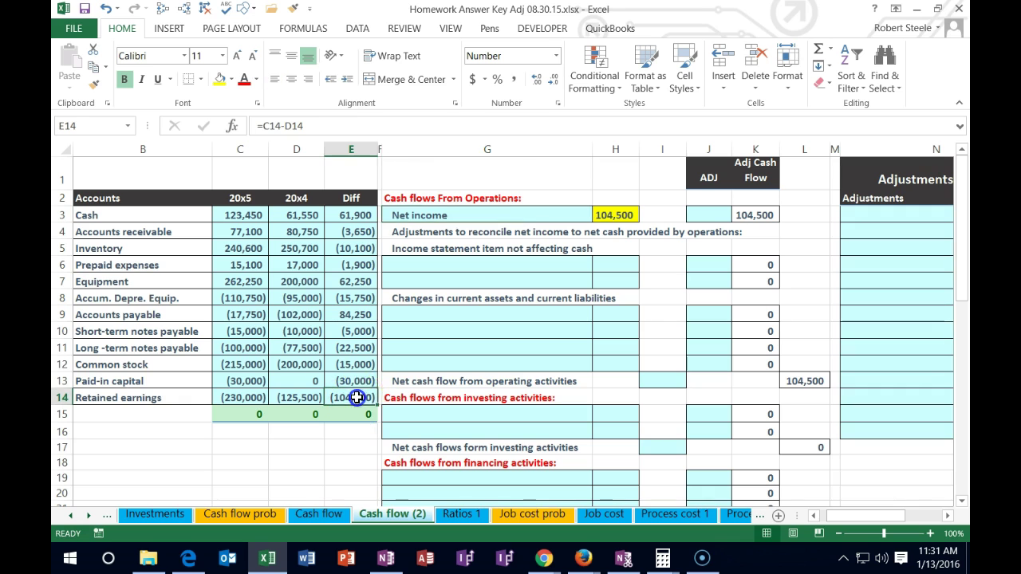
pyautogui.rightClick(356, 402)
pyautogui.click(429, 441)
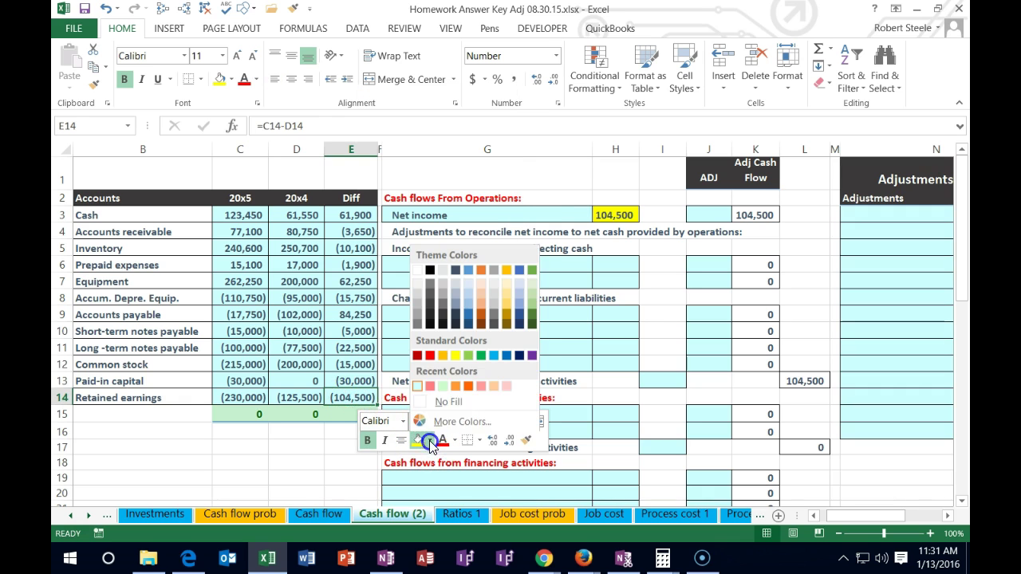
pyautogui.click(471, 353)
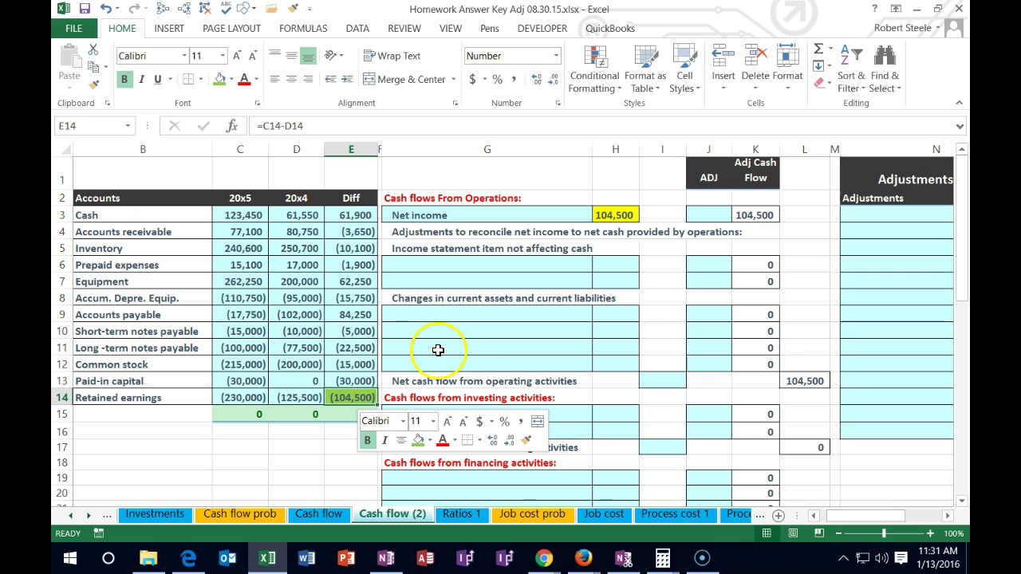
# Step: Enter the label "(increase) decrease in AR" in G9, the first line under Changes in current assets and current liabilities
pyautogui.moveTo(199, 232); pyautogui.dragTo(325, 252)
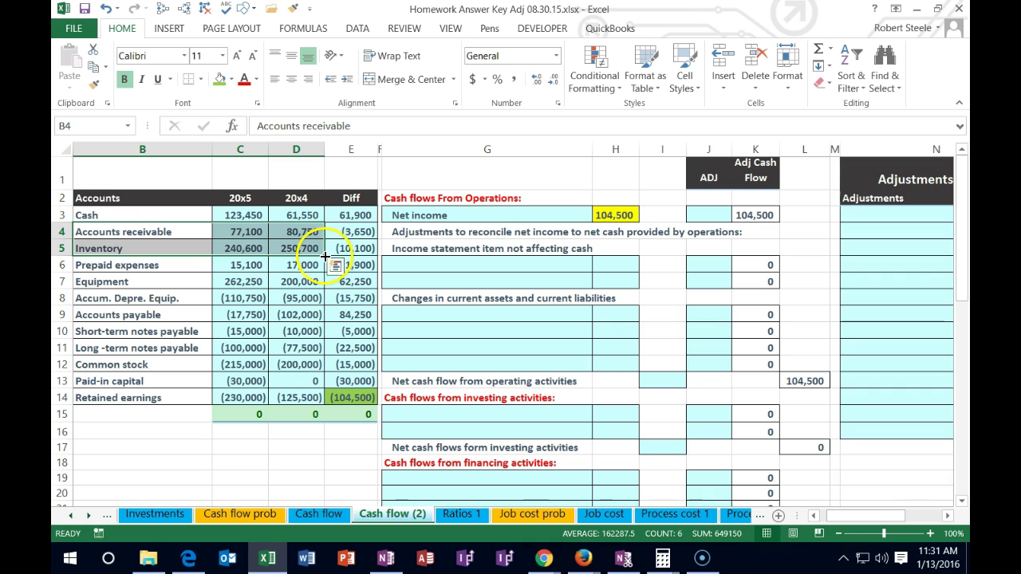
pyautogui.click(193, 232)
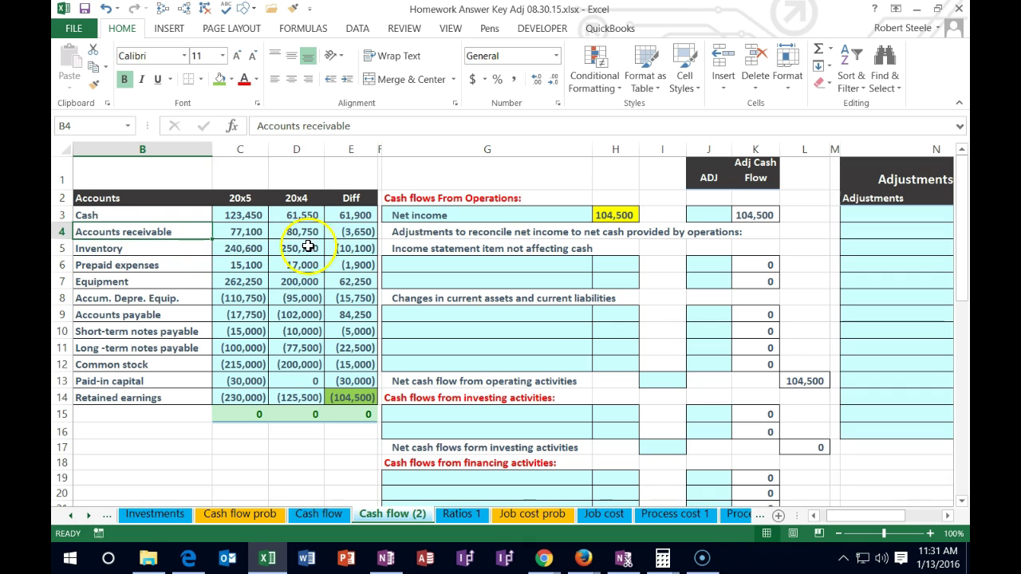
pyautogui.click(330, 232)
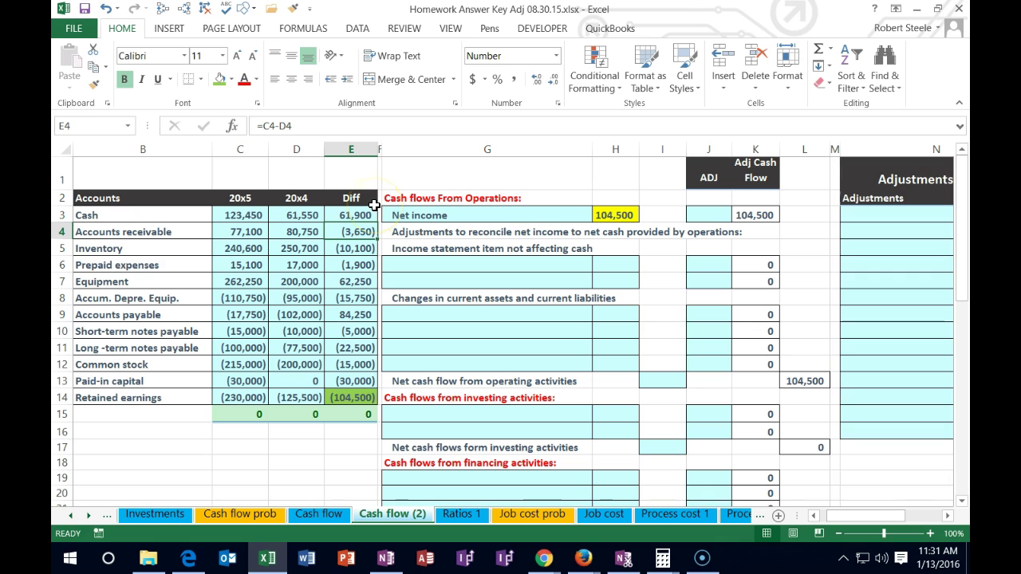
pyautogui.click(395, 400)
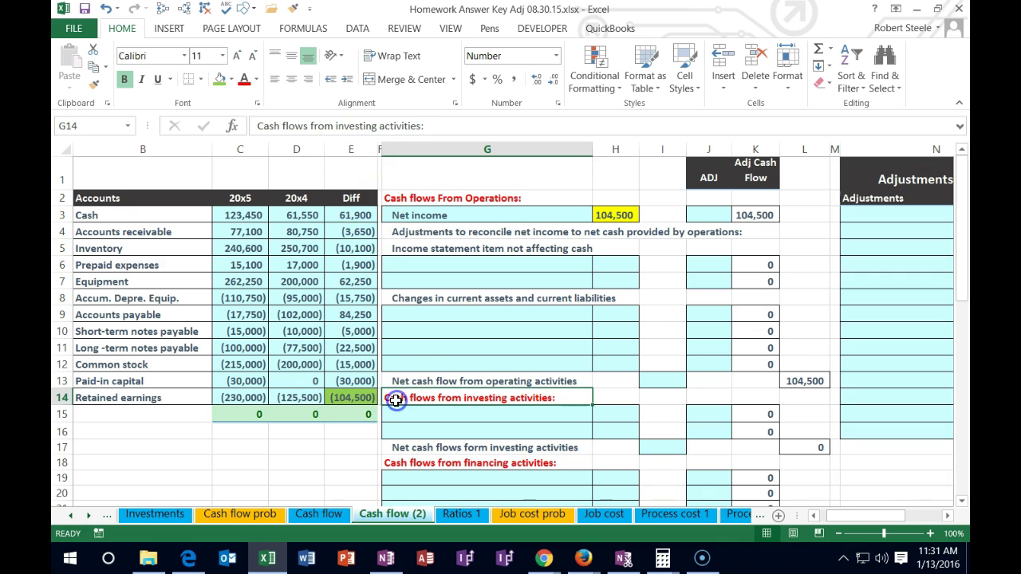
pyautogui.click(392, 462)
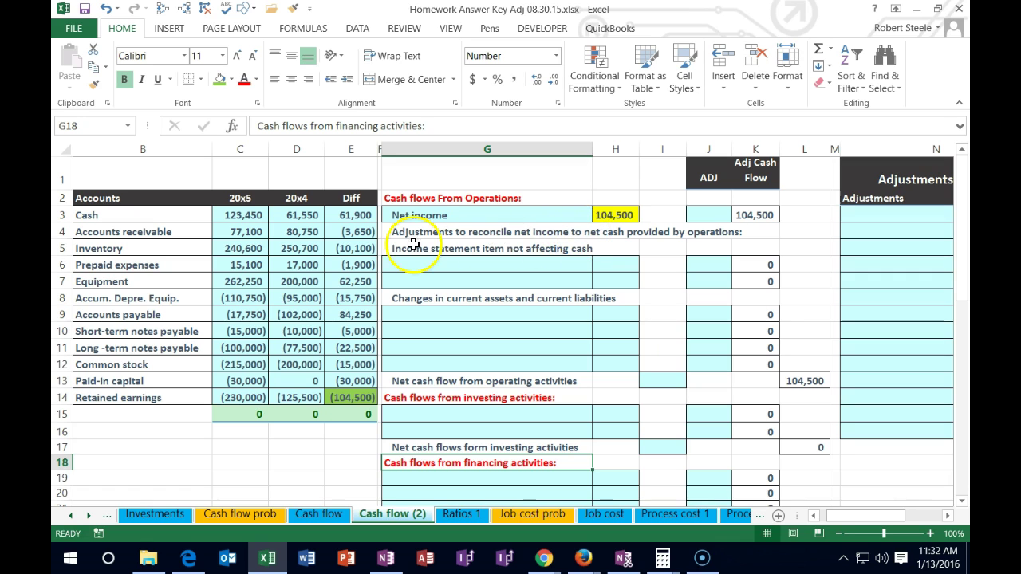
pyautogui.click(199, 229)
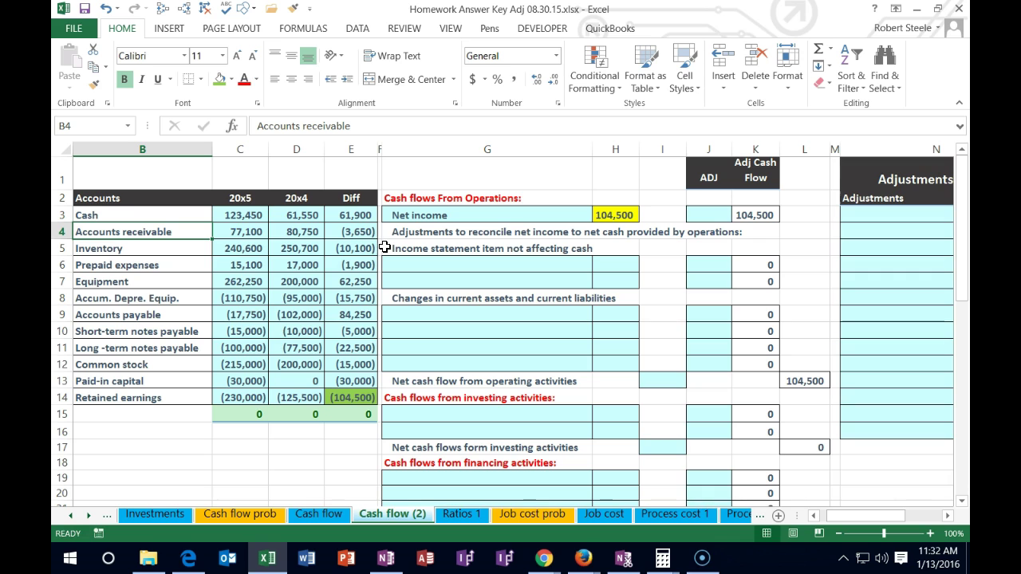
pyautogui.click(397, 308)
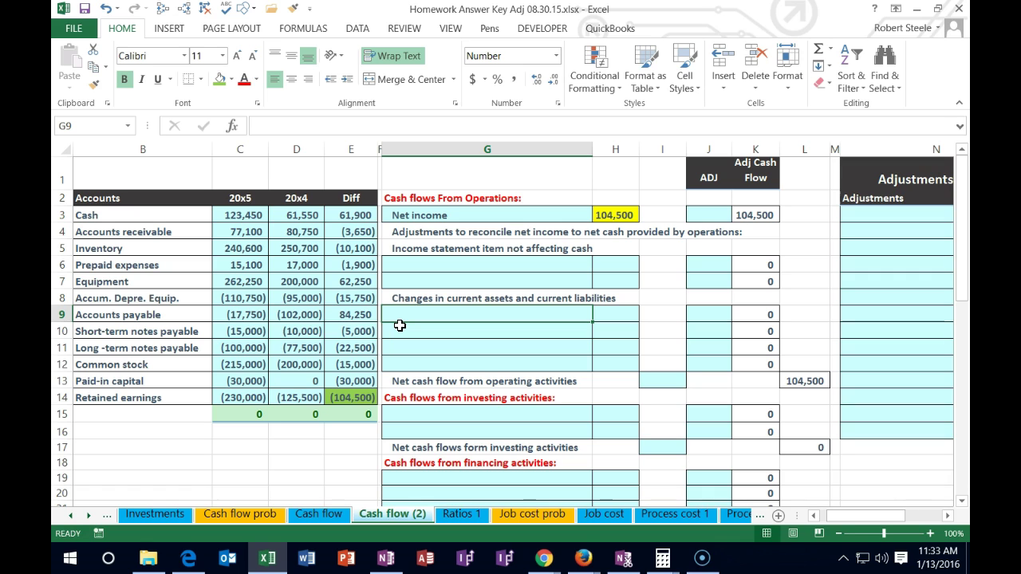
pyautogui.write('(increae')
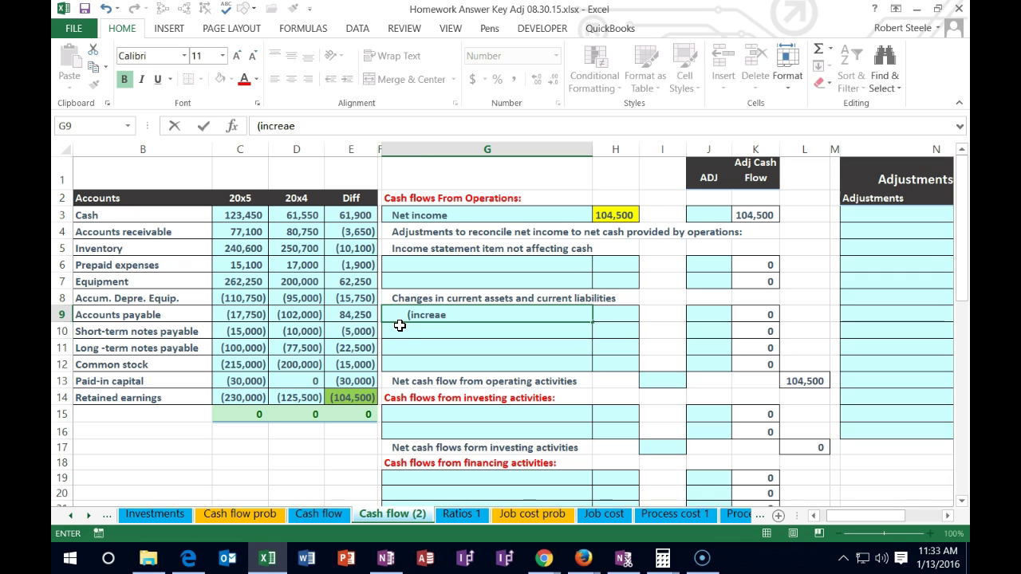
pyautogui.press('BackSpace')
pyautogui.write('se) decrease in AR')
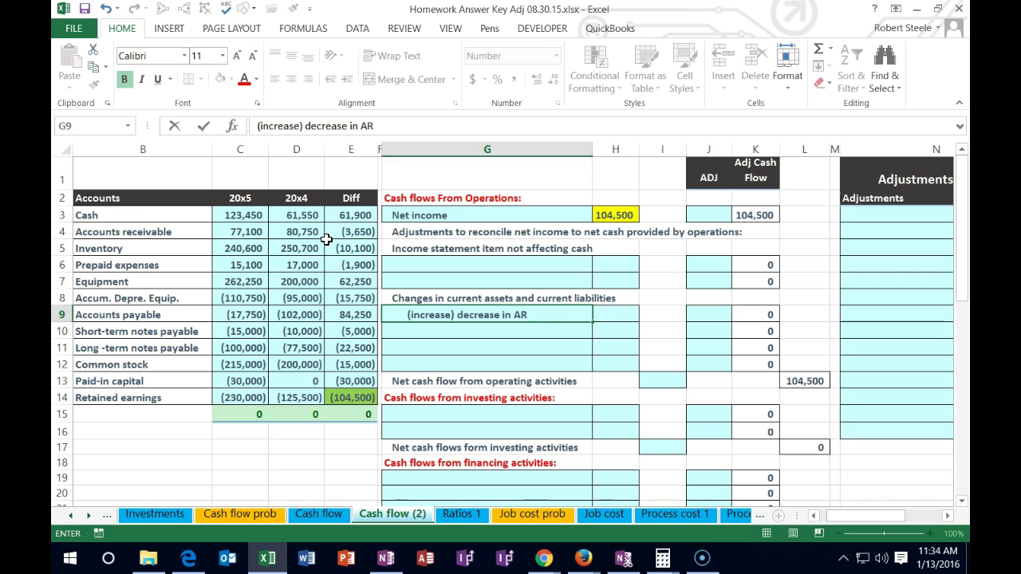
# Step: Enter the accounts receivable change in H9 as the negative of the difference in E4
pyautogui.click(613, 315)
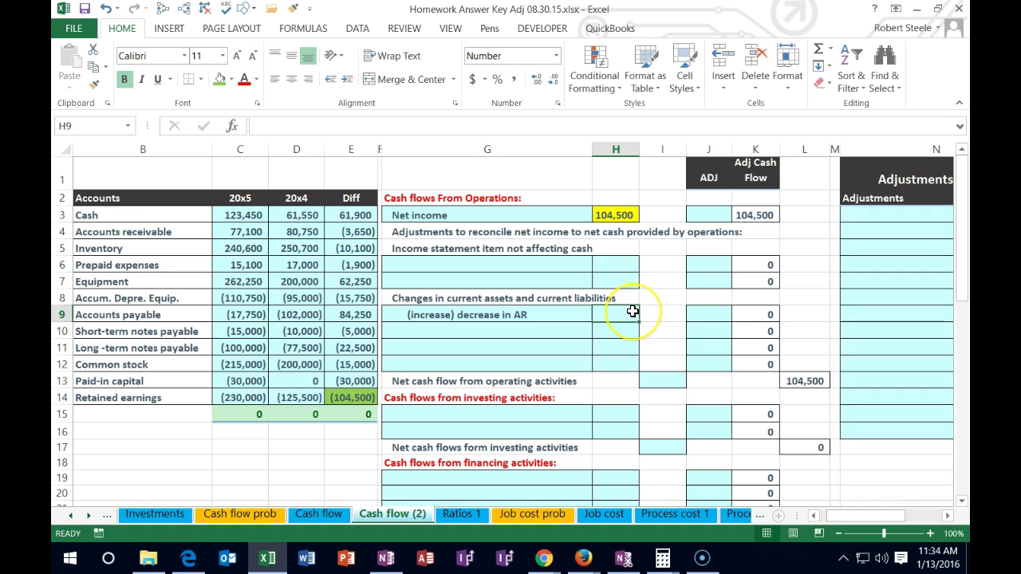
pyautogui.write('-')
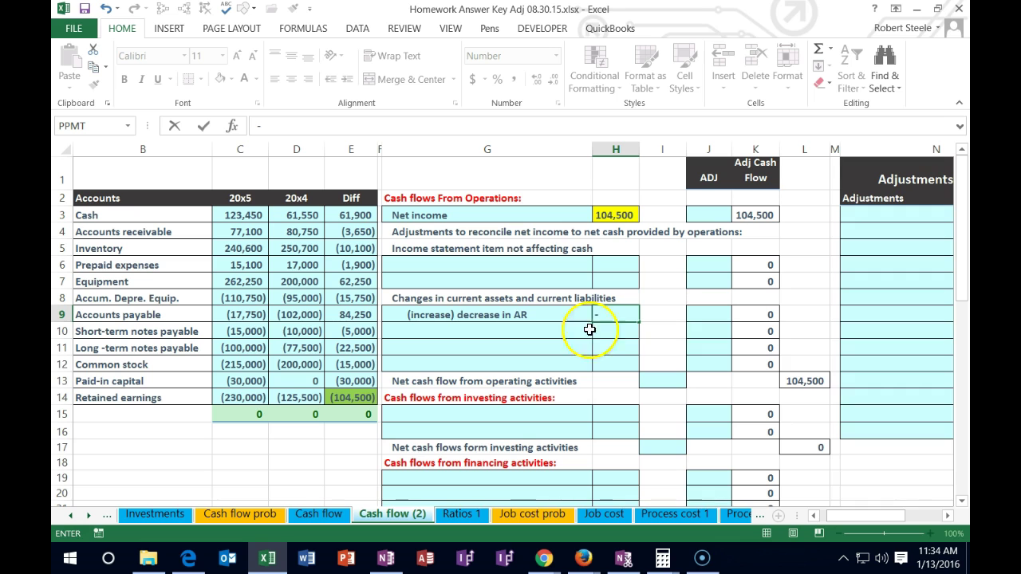
pyautogui.click(356, 232)
pyautogui.press('Return')
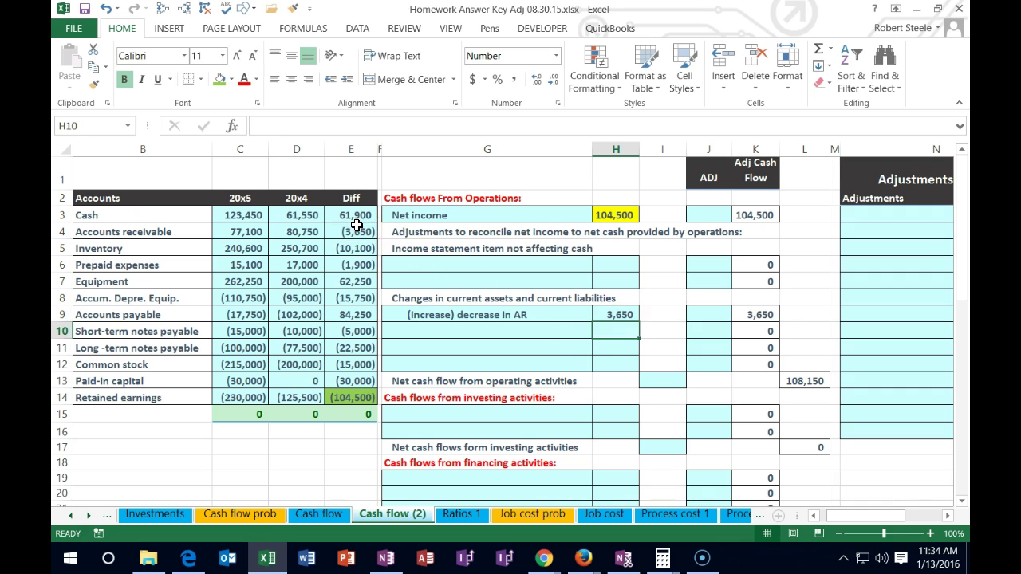
# Step: Total net cash flow from operating activities in I13 with a SUM of H3:H12
pyautogui.click(671, 382)
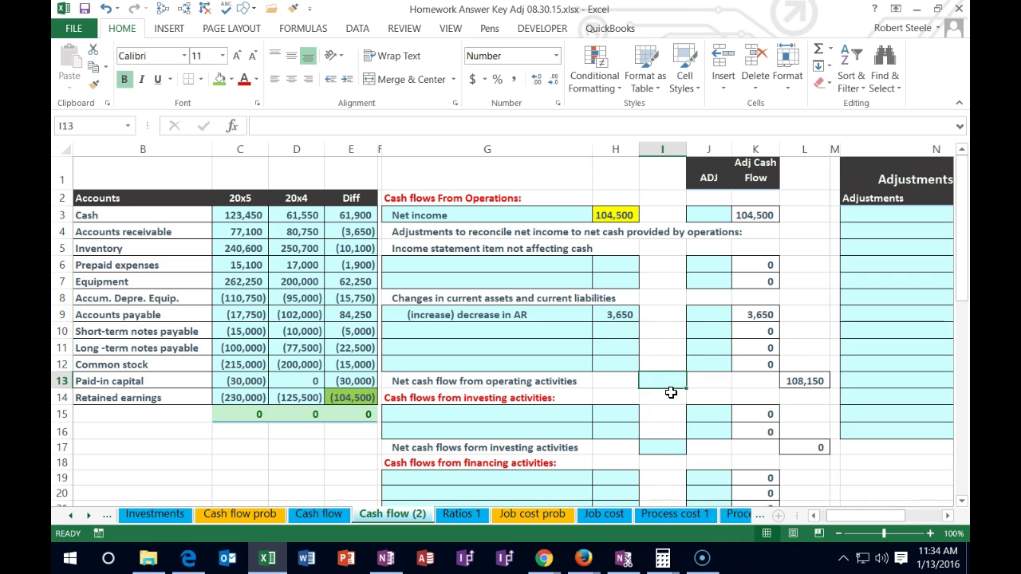
pyautogui.write('=sum(')
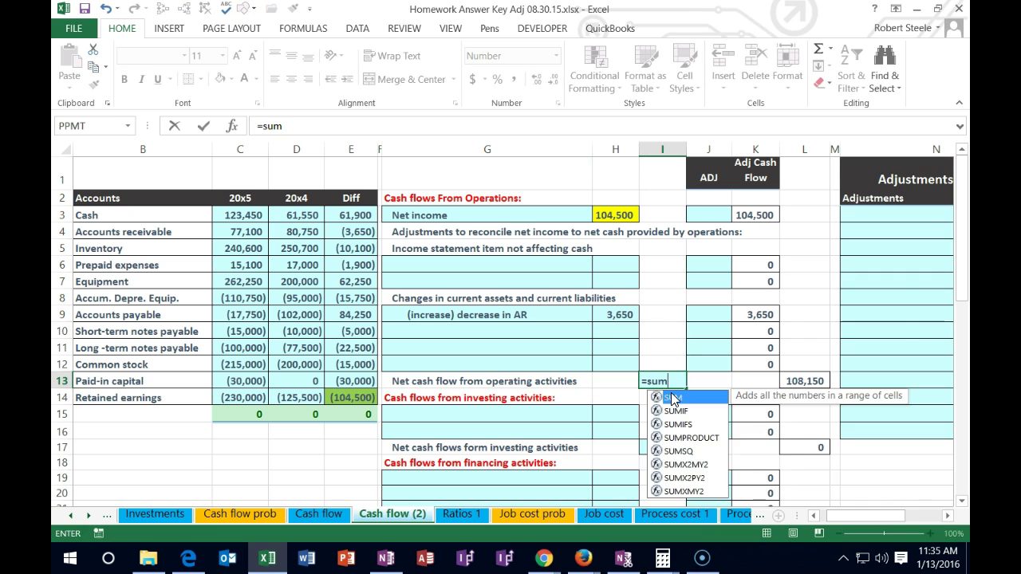
pyautogui.click(618, 215)
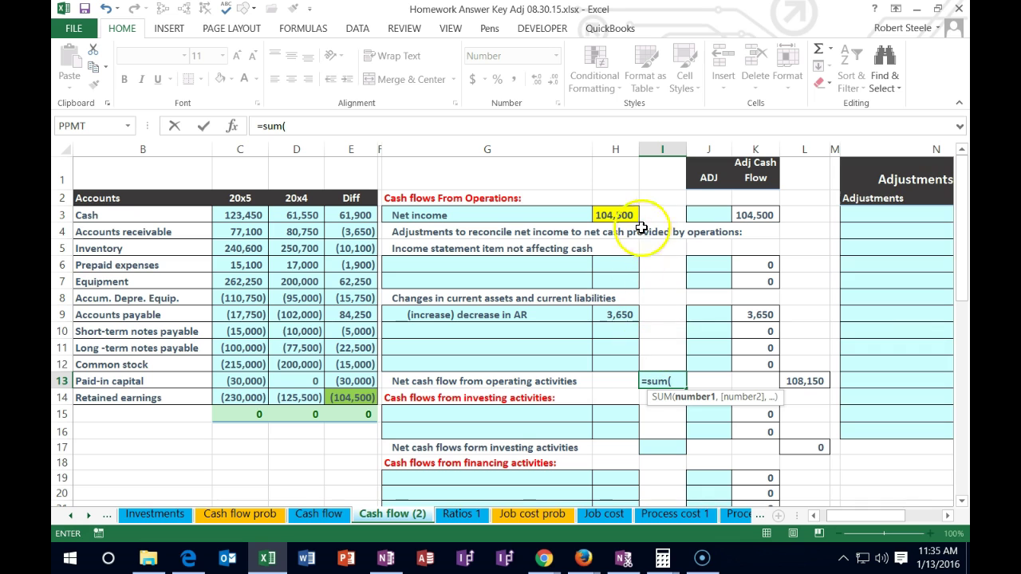
pyautogui.moveTo(621, 214); pyautogui.dragTo(621, 365)
pyautogui.press('Return')
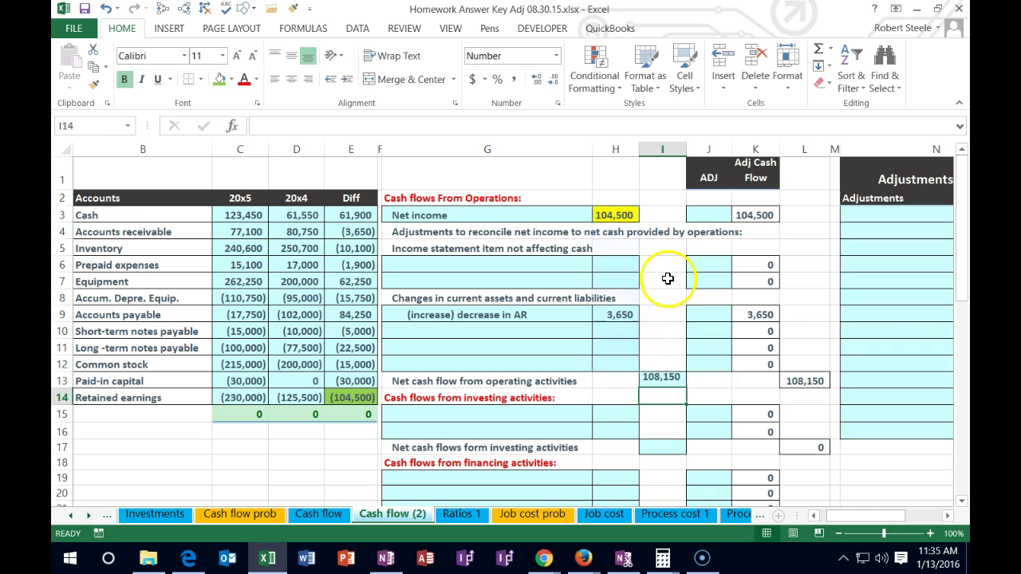
pyautogui.click(663, 381)
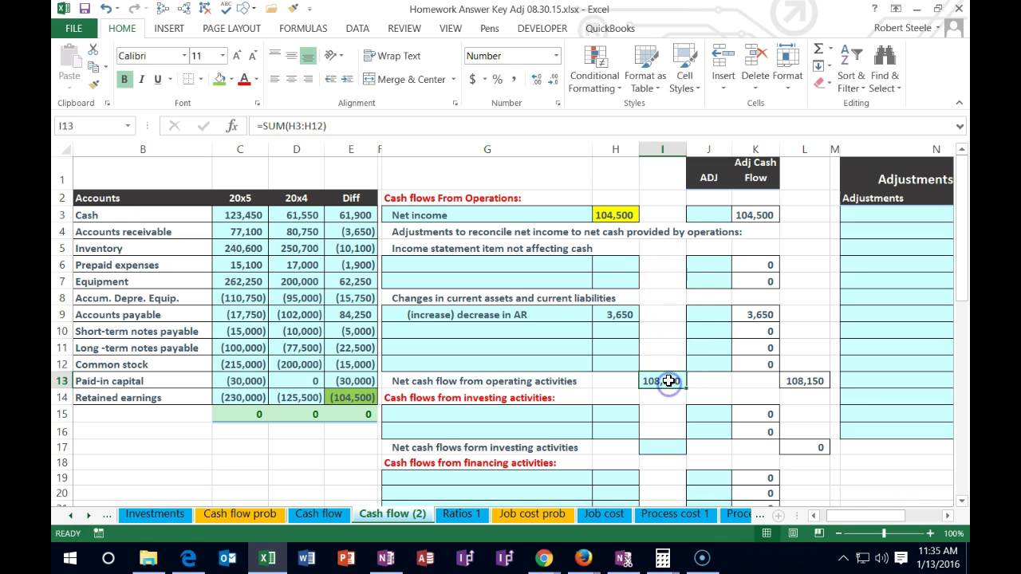
# Step: Fill the accounts receivable difference in E4 with the same green as the retained earnings difference
pyautogui.click(620, 314)
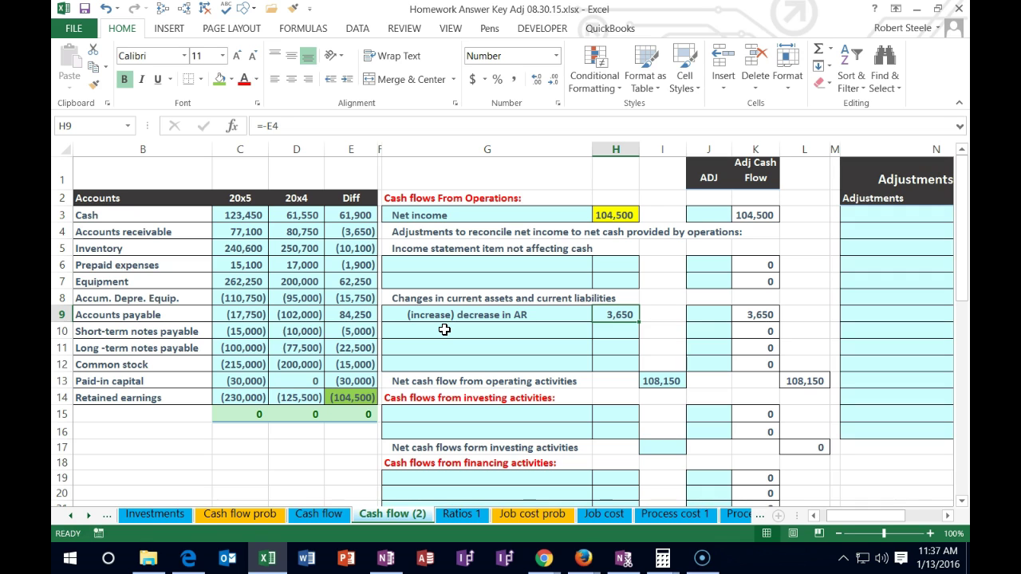
pyautogui.click(634, 212)
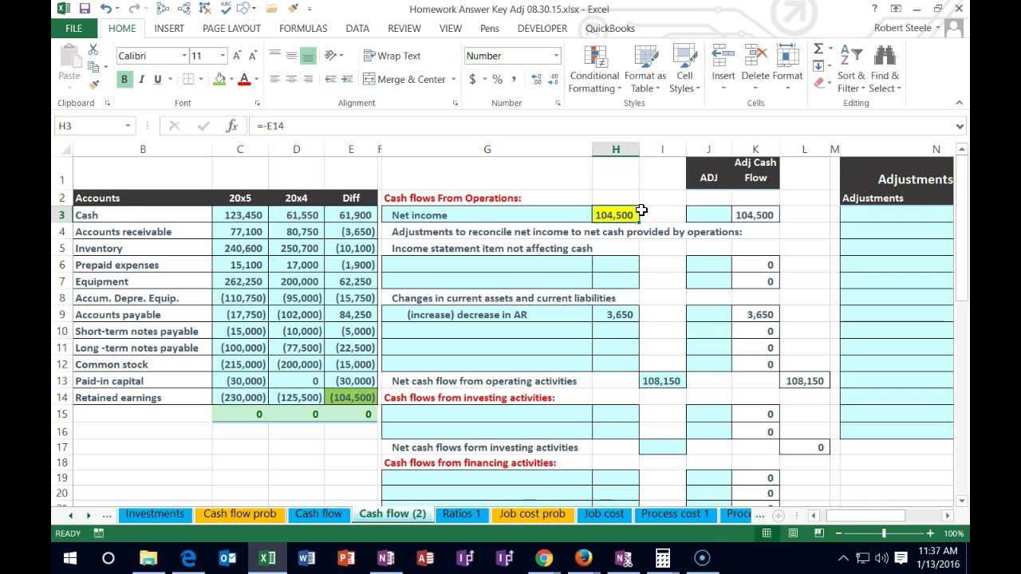
pyautogui.click(558, 317)
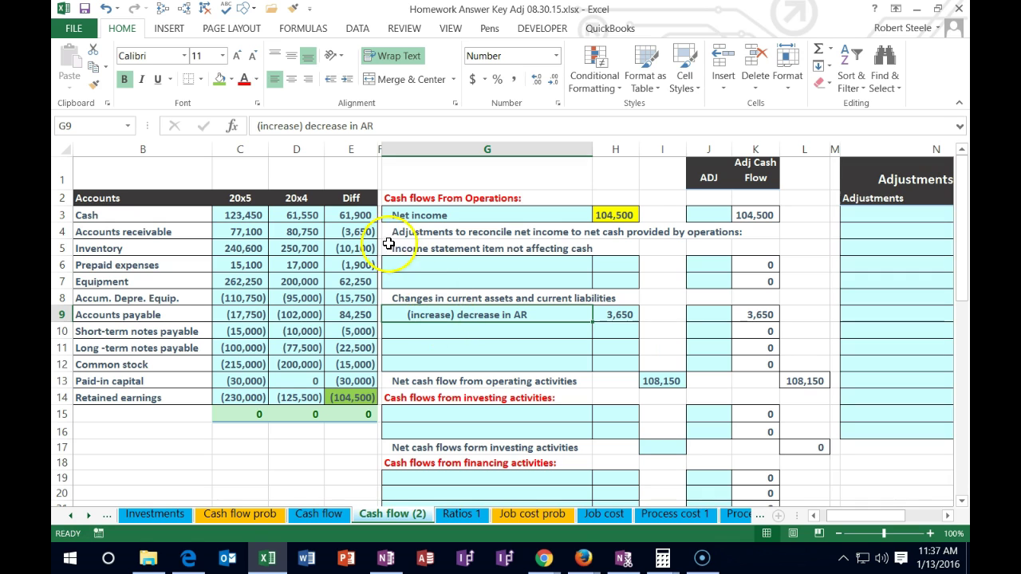
pyautogui.click(359, 234)
pyautogui.rightClick(359, 234)
pyautogui.click(421, 200)
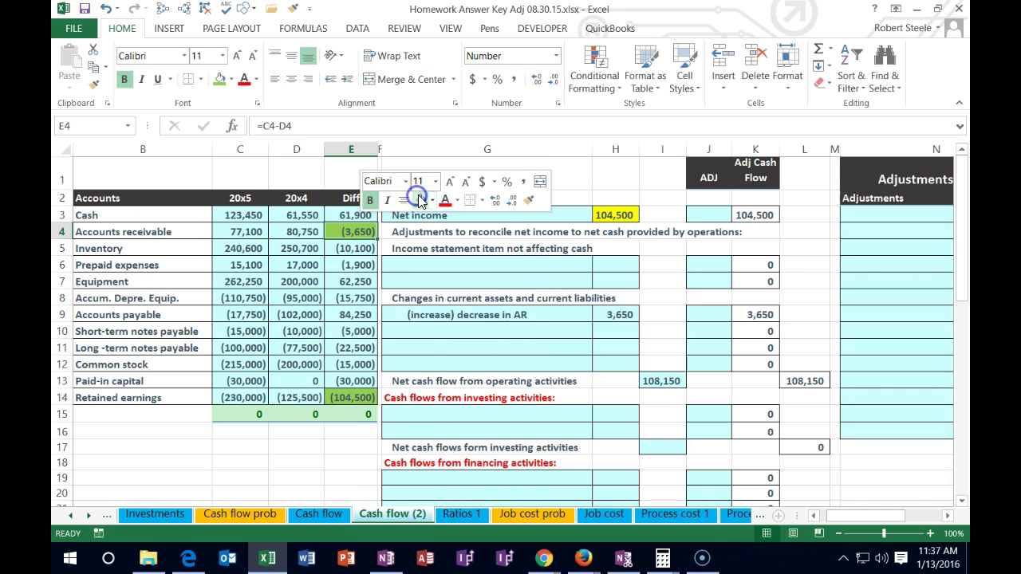
# Step: Enter the label "(increase) decrease in Inventory" in G10, below the accounts receivable line
pyautogui.click(165, 250)
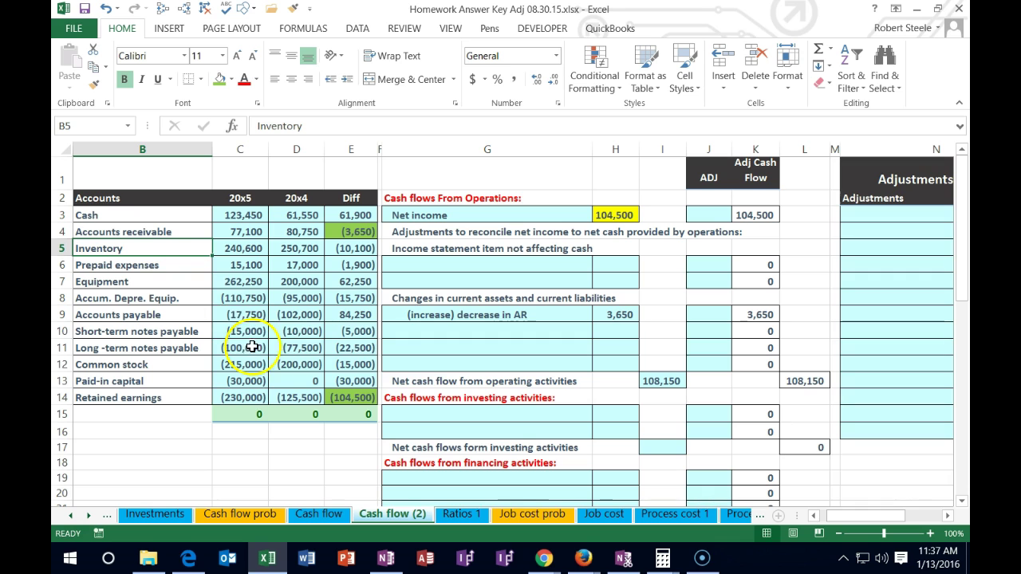
pyautogui.click(419, 331)
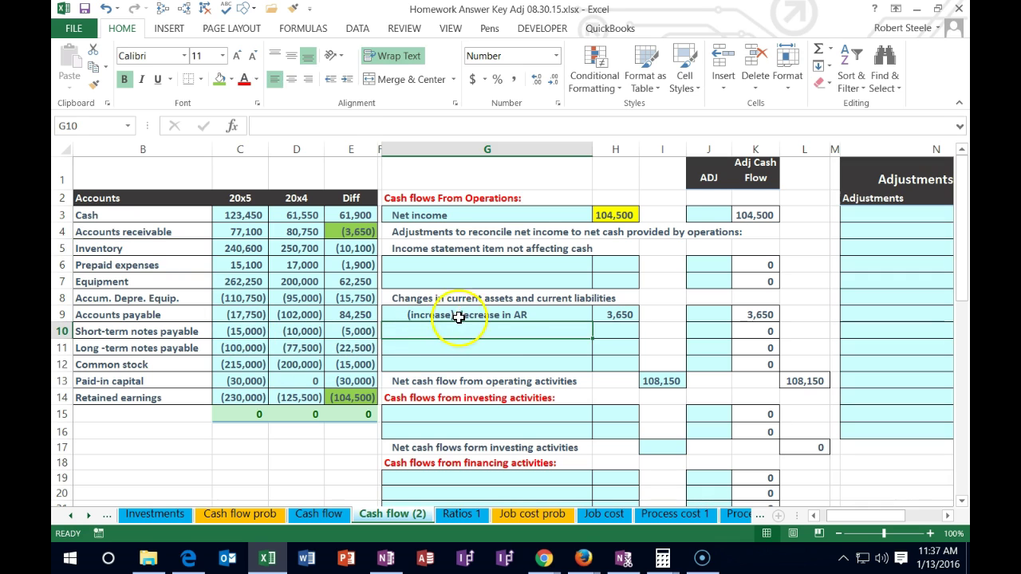
pyautogui.click(518, 310)
pyautogui.moveTo(592, 323); pyautogui.dragTo(589, 339)
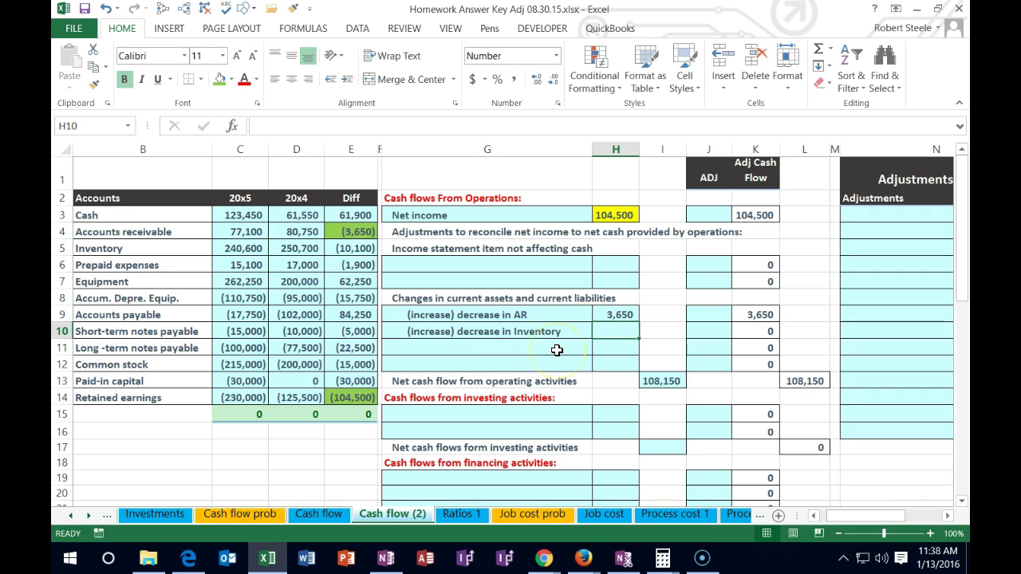
# Step: Enter the inventory change in H10 as the negative of the difference in E5
pyautogui.write('-')
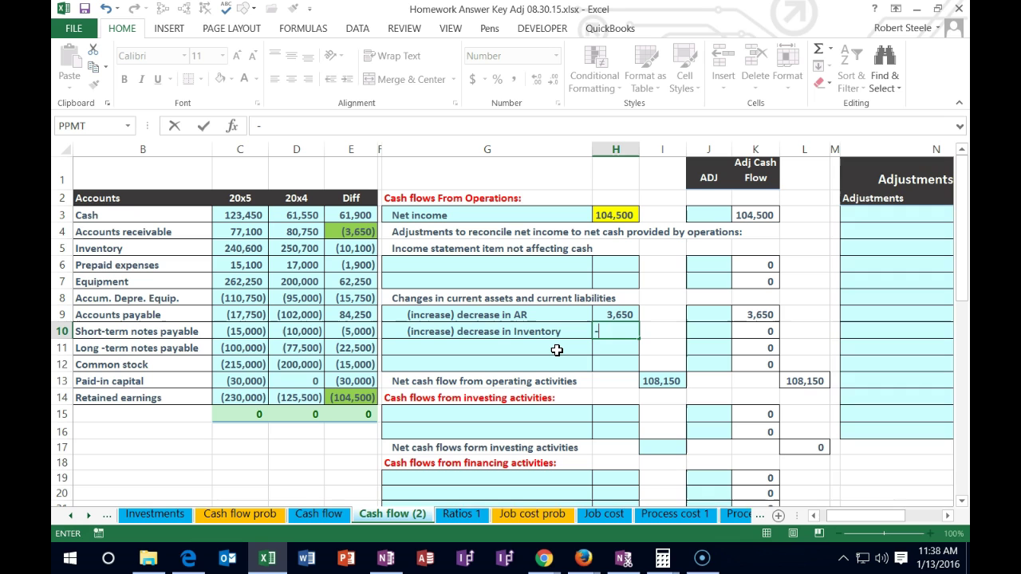
pyautogui.click(356, 248)
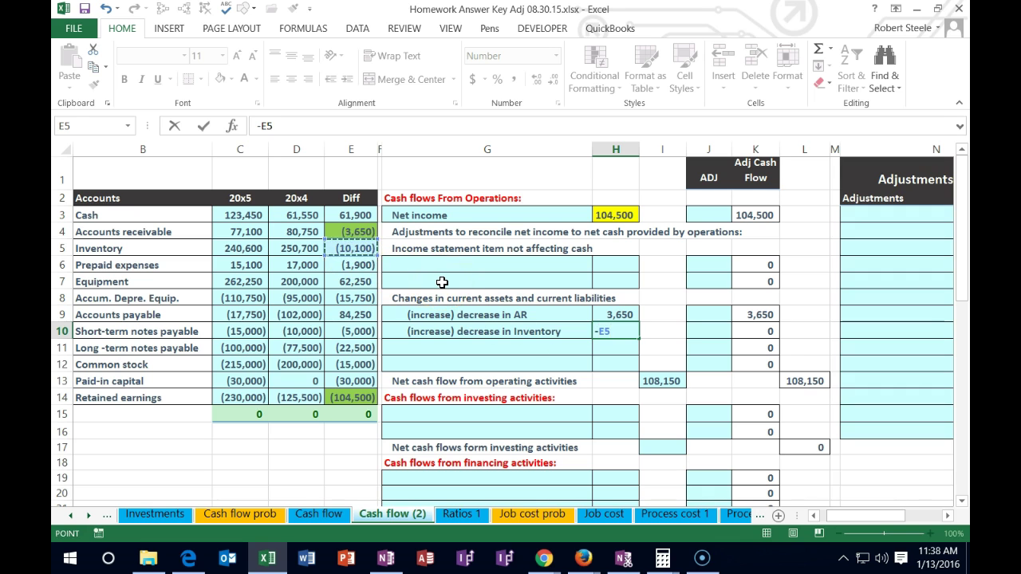
pyautogui.press('Return')
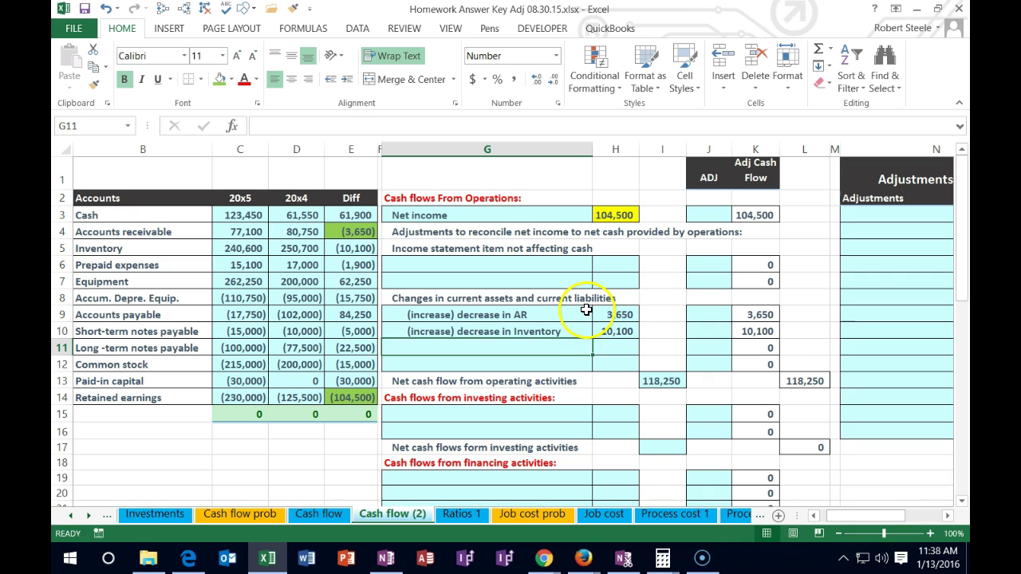
# Step: Fill the inventory difference in E5 with the same green as the accounts receivable difference
pyautogui.click(359, 248)
pyautogui.rightClick(358, 247)
pyautogui.click(420, 201)
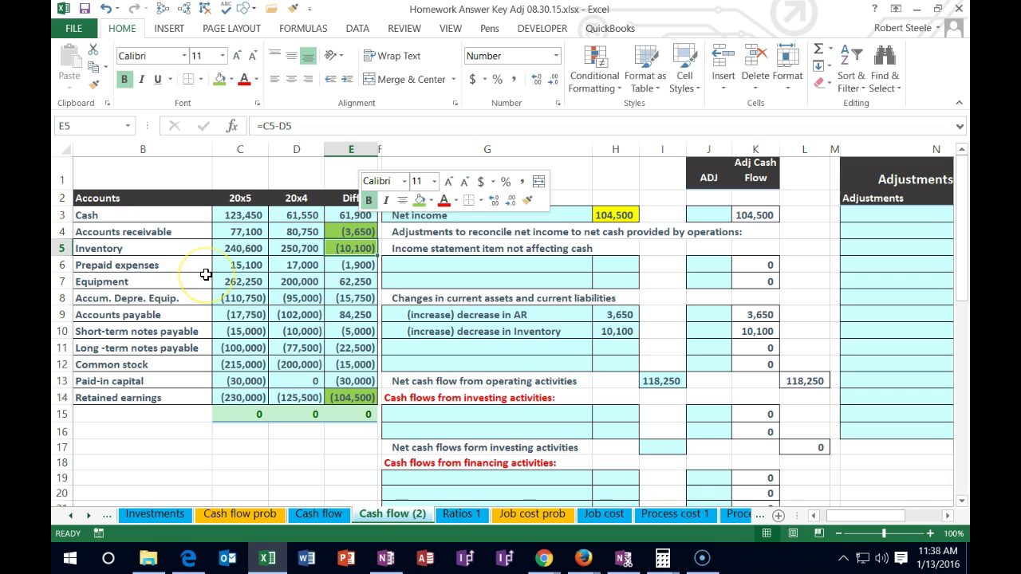
# Step: Label G11 "(increase) decrease in Prepaid exp" and enter the negative of the prepaid expenses difference in E6 in H11
pyautogui.click(529, 332)
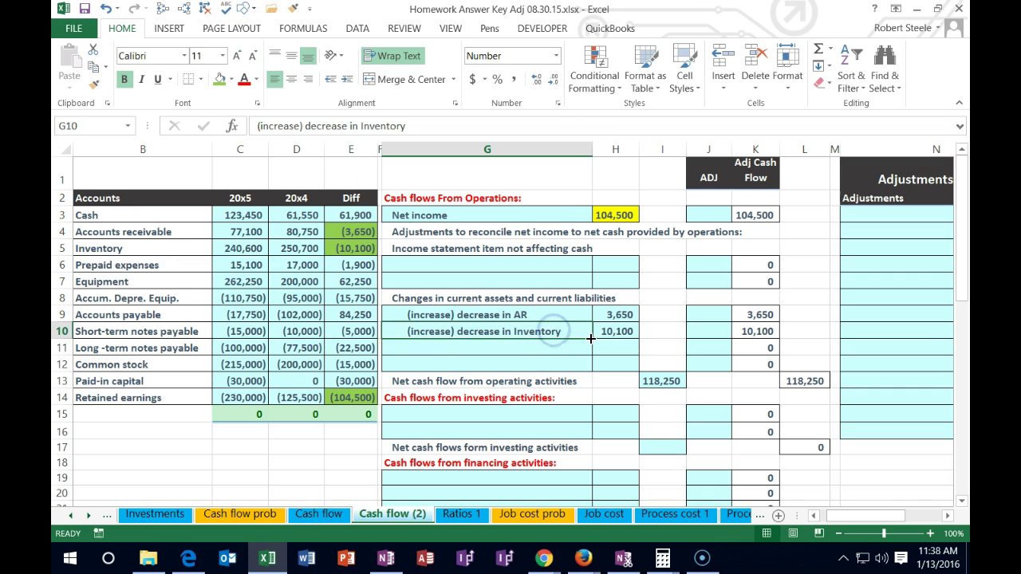
pyautogui.moveTo(592, 345); pyautogui.dragTo(596, 356)
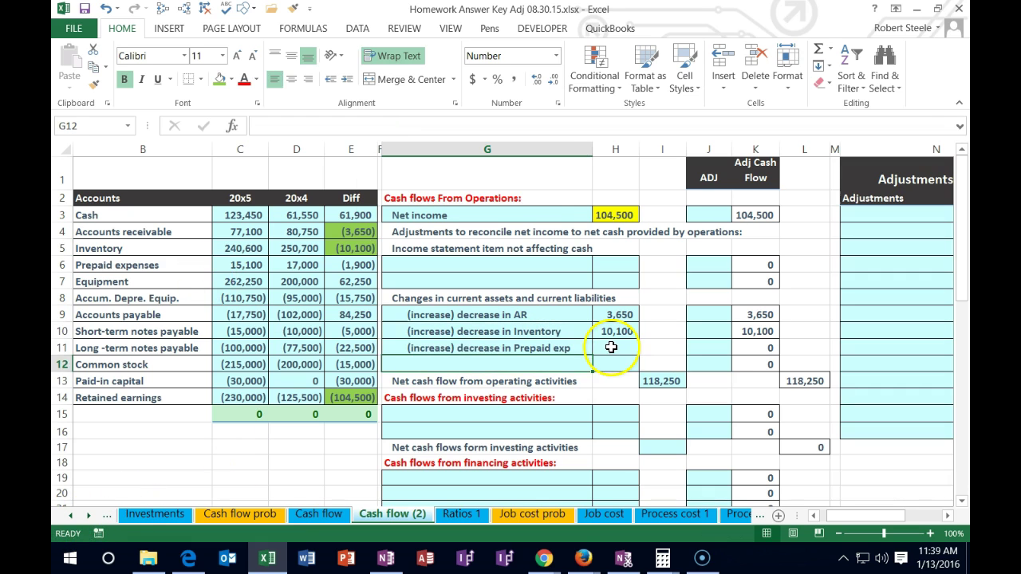
pyautogui.click(611, 348)
pyautogui.write('-')
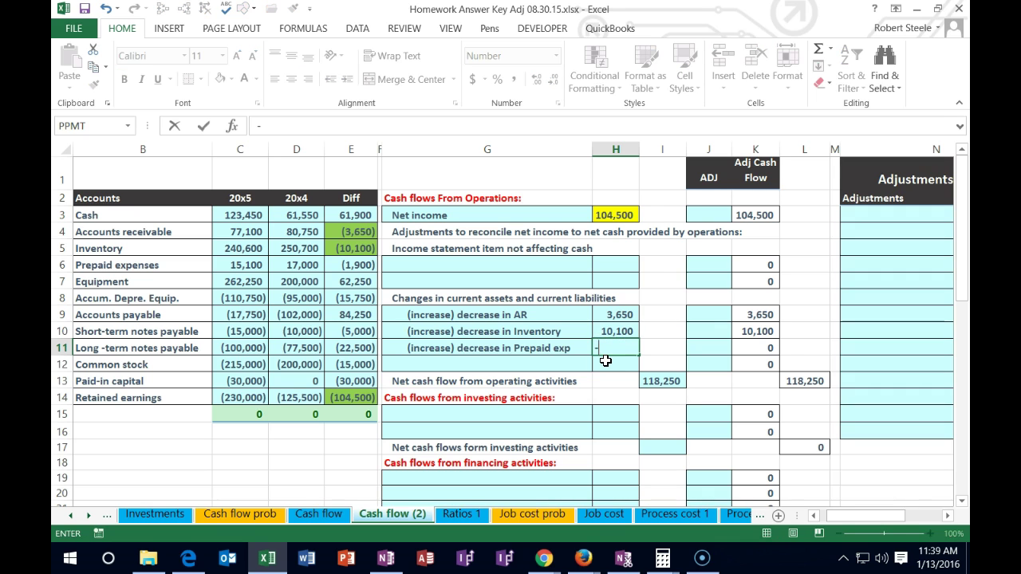
pyautogui.click(355, 265)
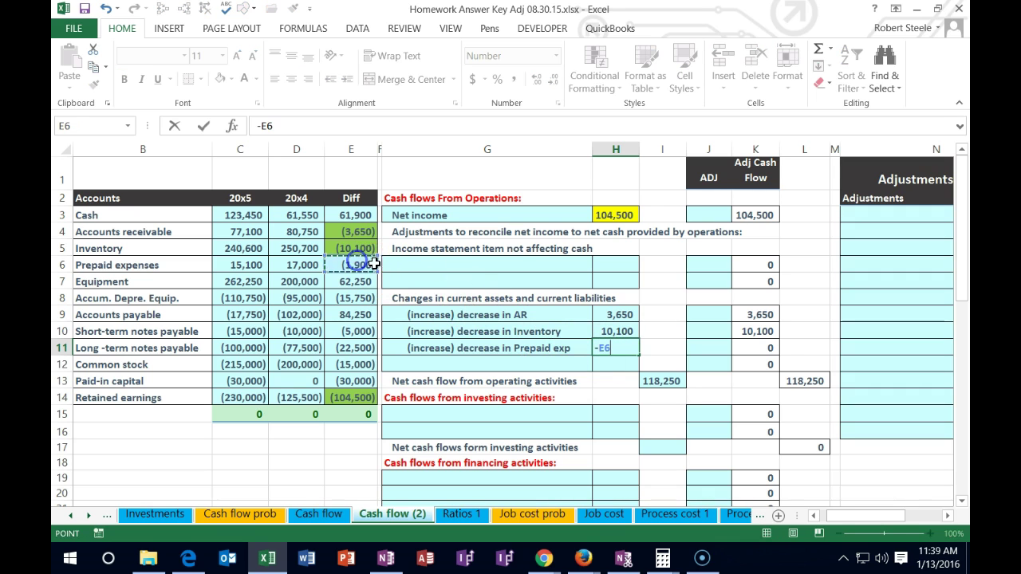
pyautogui.press('Return')
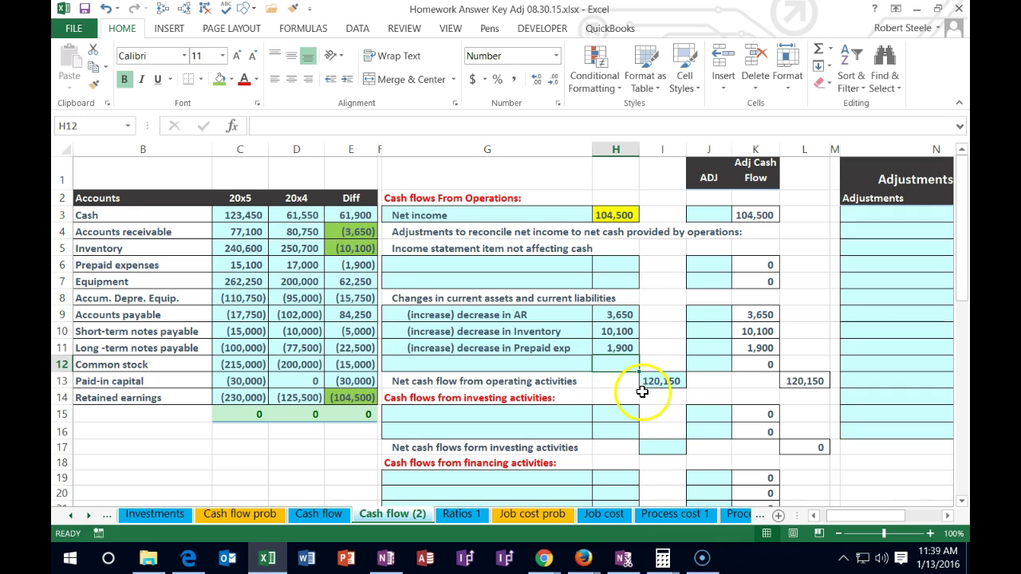
# Step: Fill the prepaid expenses difference in E6 with the same green as the differences above it
pyautogui.rightClick(346, 266)
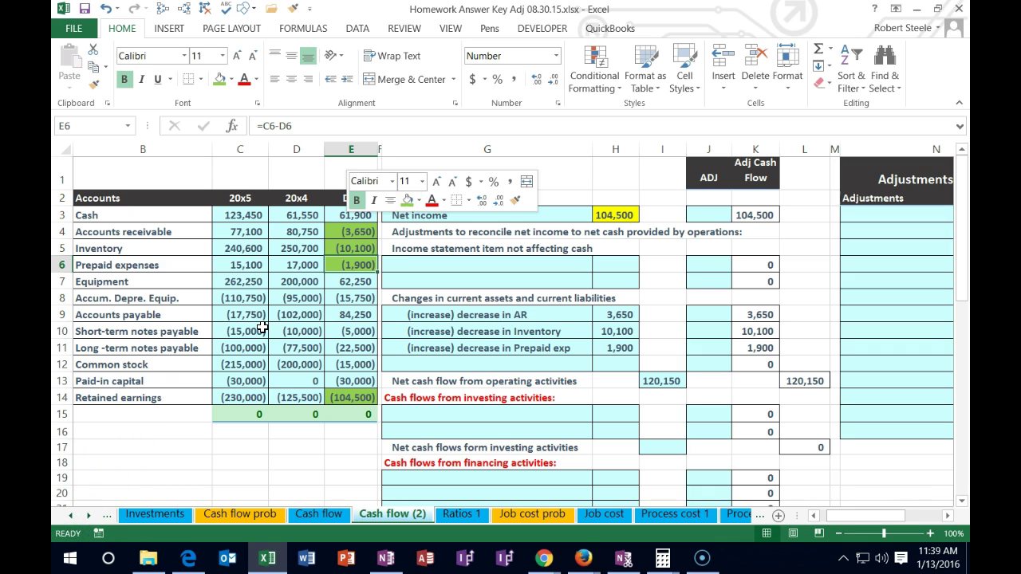
pyautogui.click(459, 278)
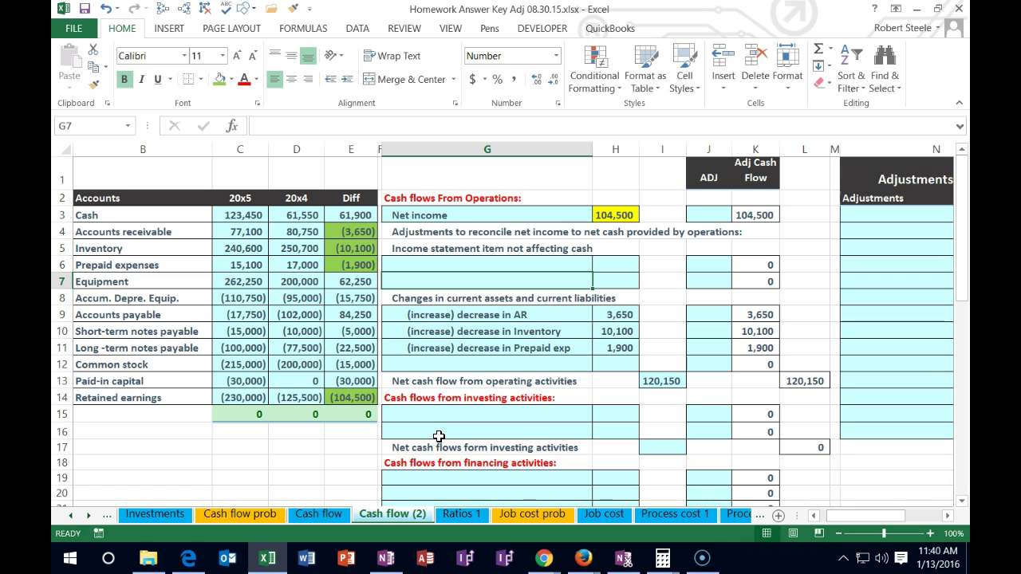
# Step: Enter the label "Cash paid for purchase of equipment" in G15, the first line under Cash flows from investing activities
pyautogui.click(454, 199)
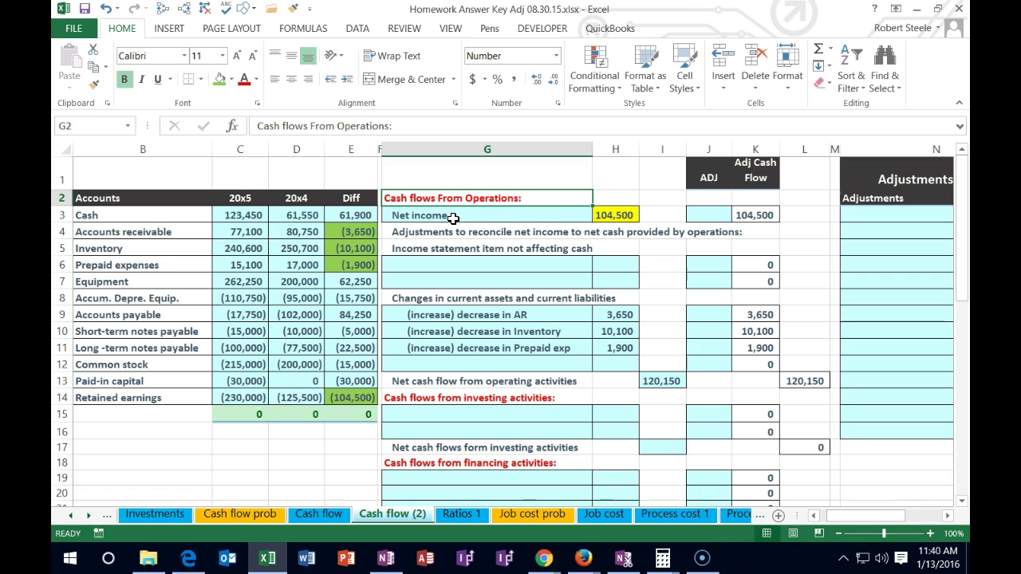
pyautogui.click(456, 392)
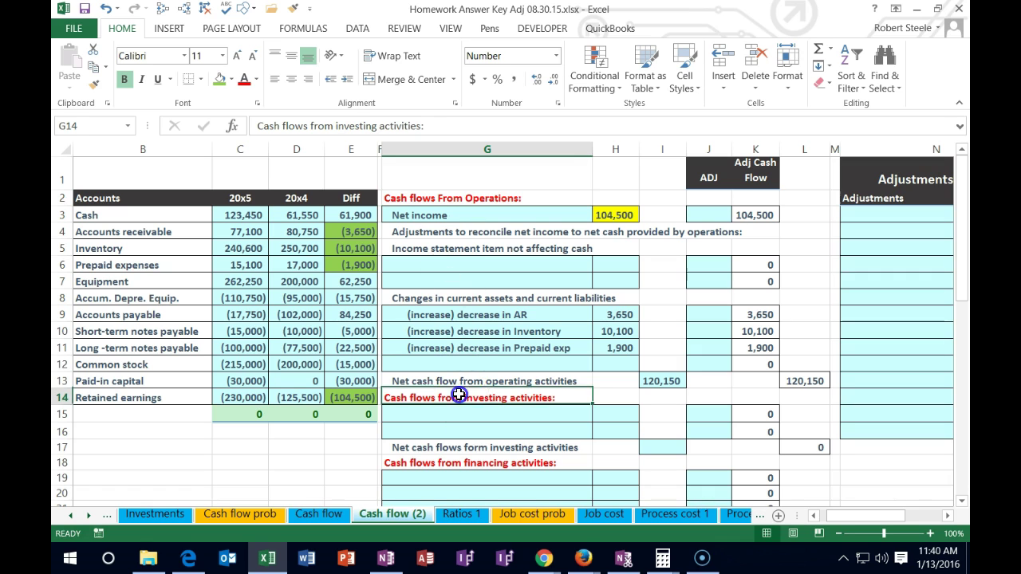
pyautogui.click(469, 462)
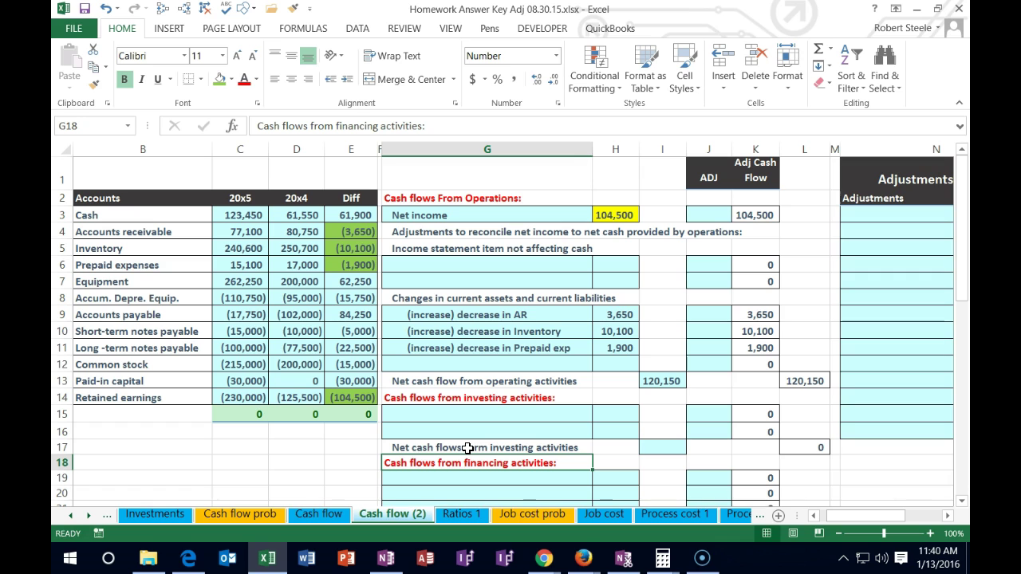
pyautogui.click(465, 398)
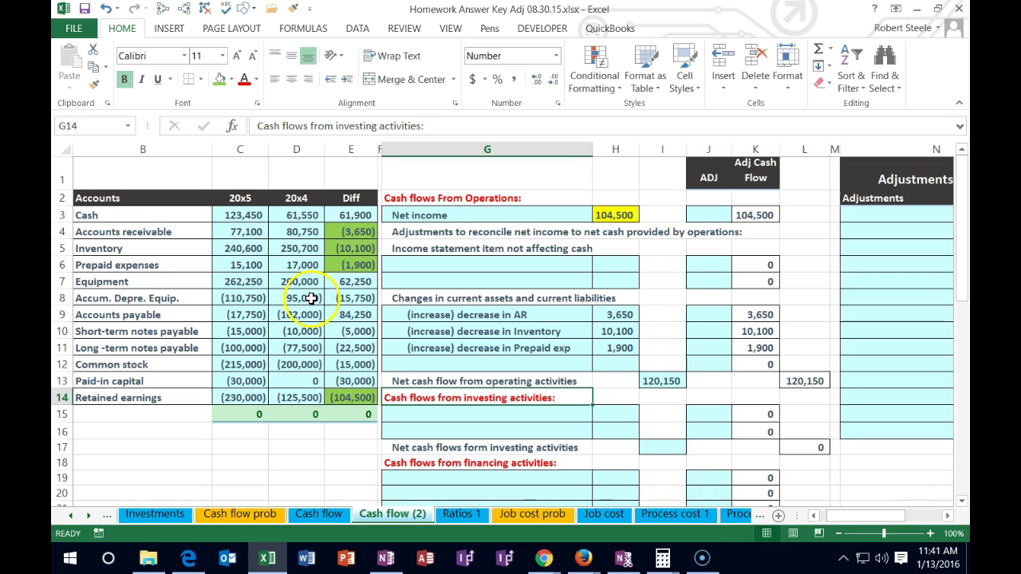
pyautogui.click(418, 419)
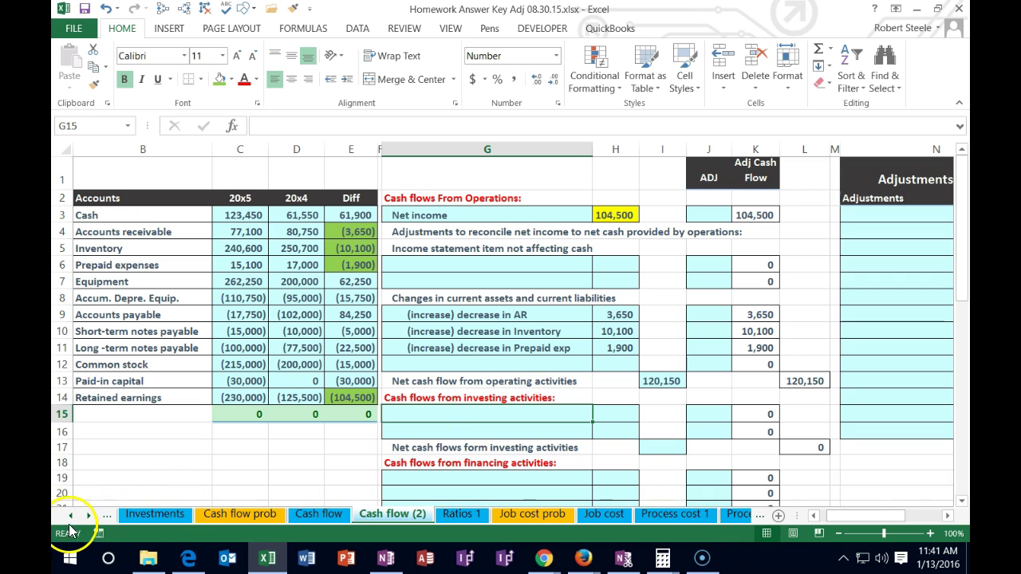
pyautogui.write('Cash paid for purchase of equipment')
pyautogui.press('Tab')
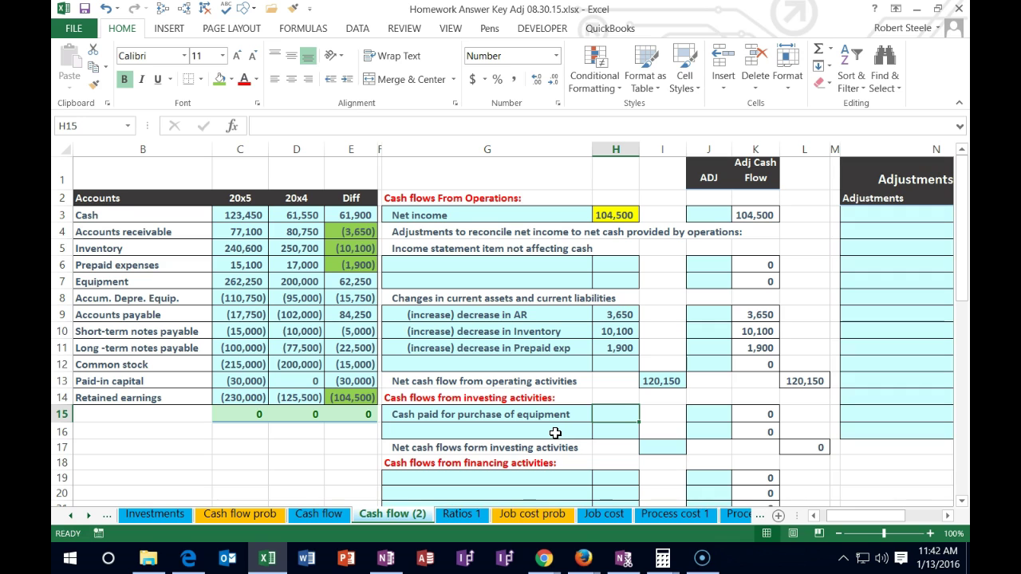
# Step: Enter the negative of the equipment difference in E7 in H15, and fill E7 with the same green as the other used differences
pyautogui.write('-')
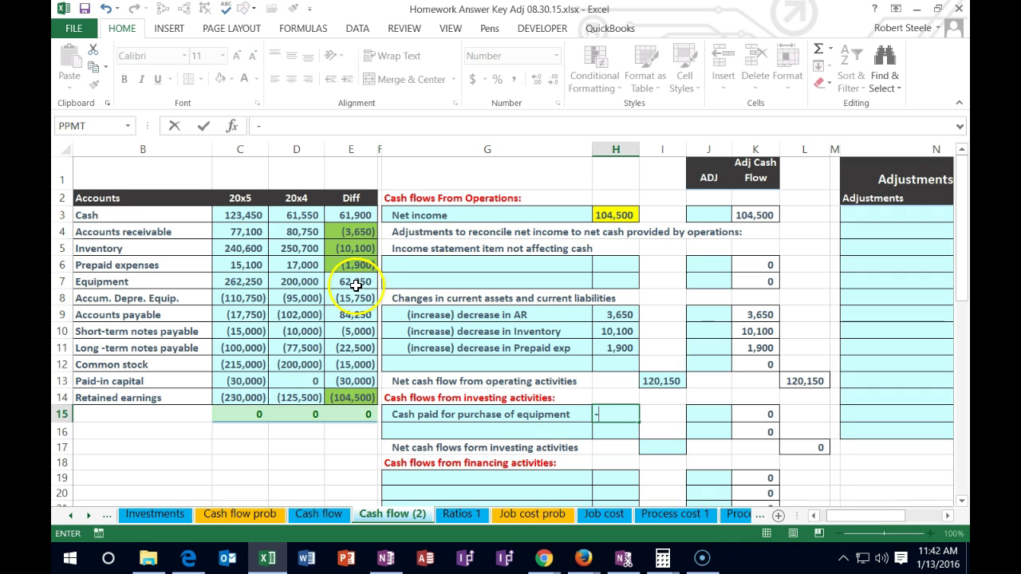
pyautogui.click(356, 285)
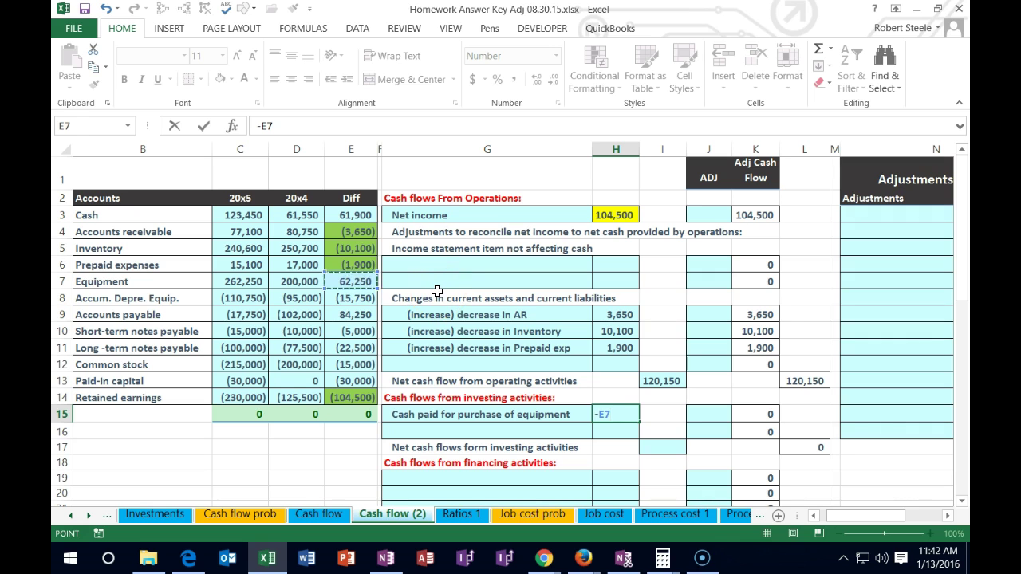
pyautogui.press('Return')
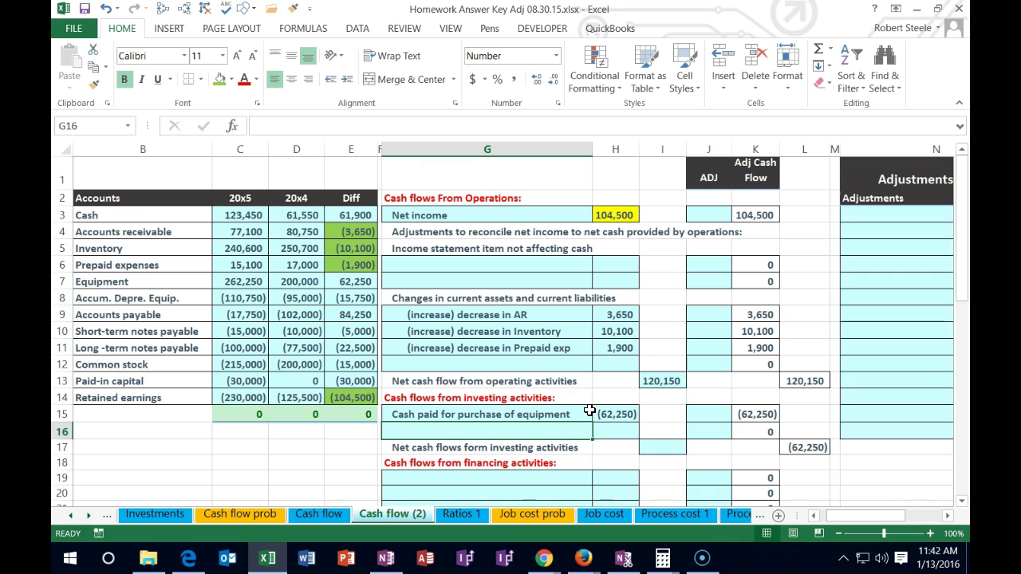
pyautogui.rightClick(358, 284)
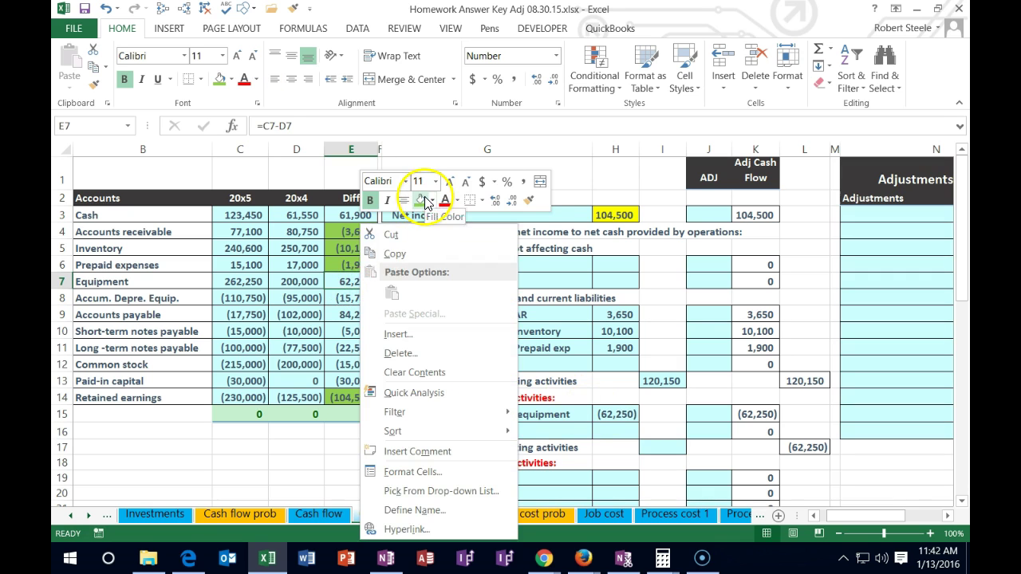
pyautogui.click(357, 284)
# Step: Fill the equipment purchase amount in H15 with yellow
pyautogui.click(613, 410)
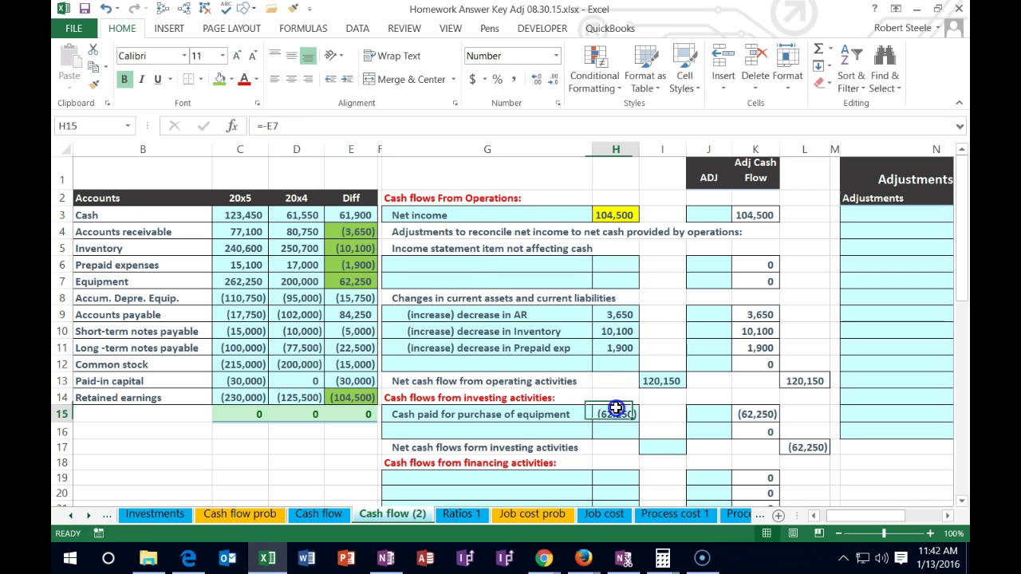
pyautogui.rightClick(612, 410)
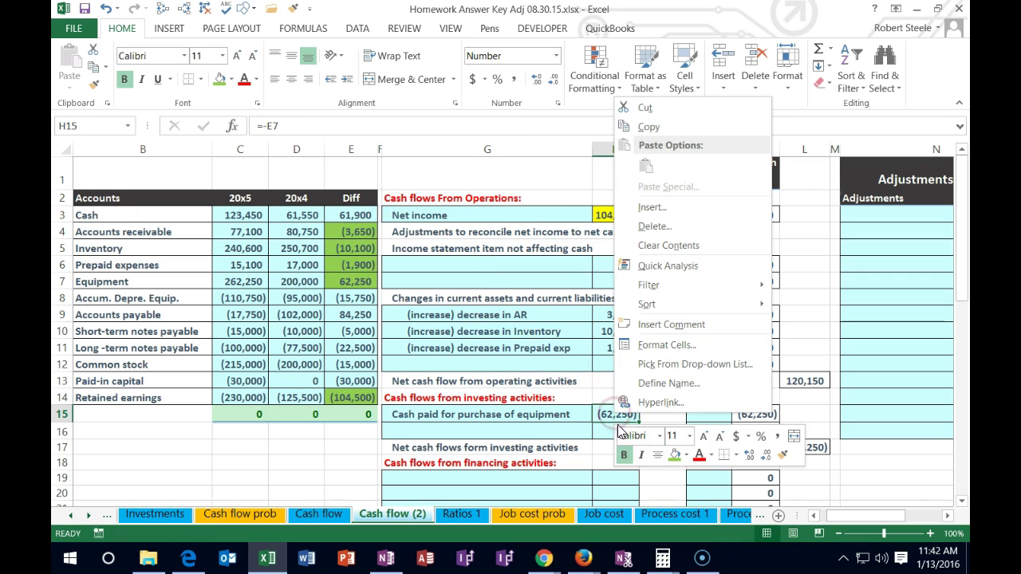
pyautogui.click(125, 30)
pyautogui.click(686, 454)
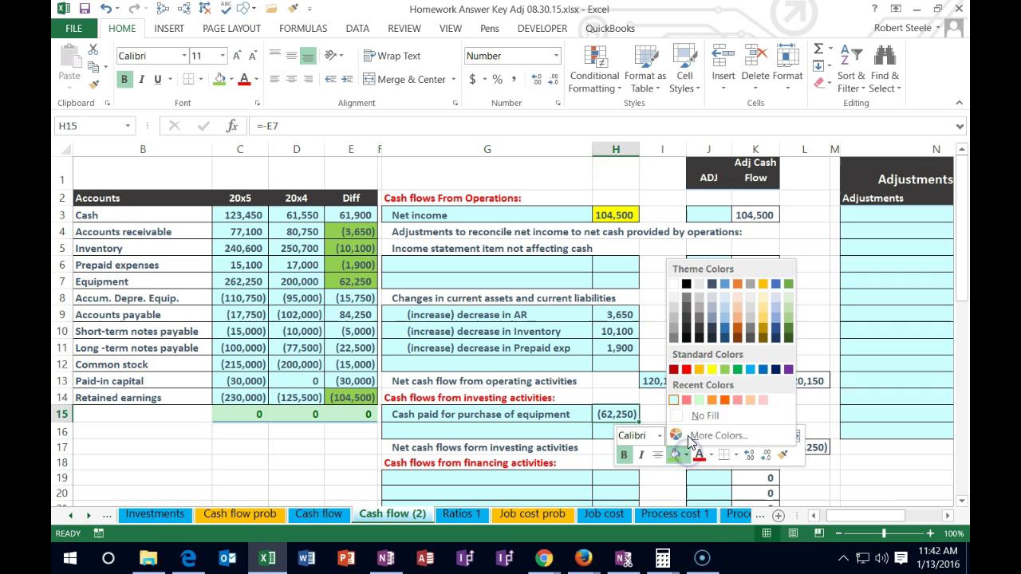
pyautogui.click(713, 372)
pyautogui.click(543, 409)
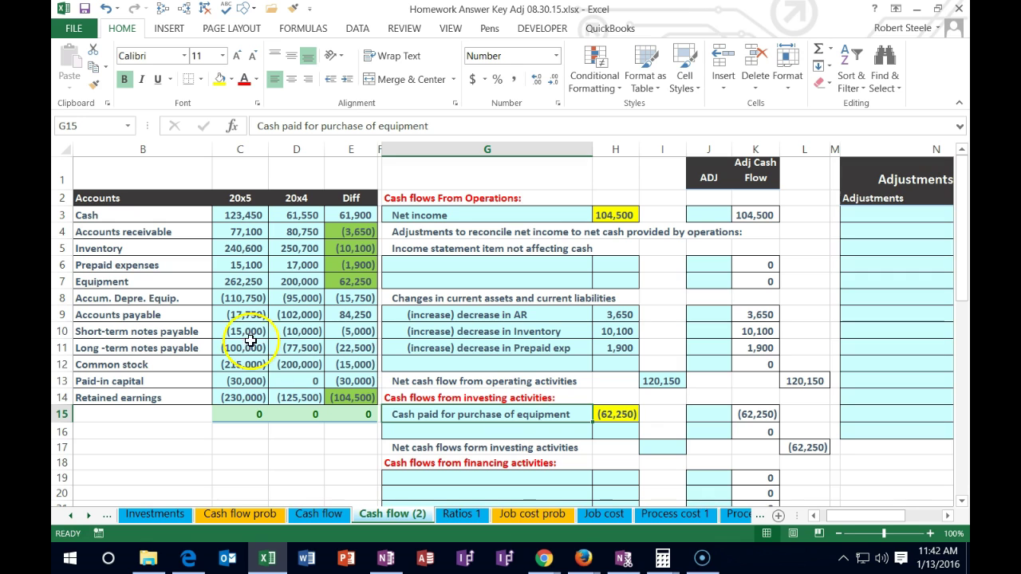
# Step: Enter the label "Depreciation" in G6, under Income statement item not affecting cash
pyautogui.moveTo(132, 298); pyautogui.dragTo(330, 301)
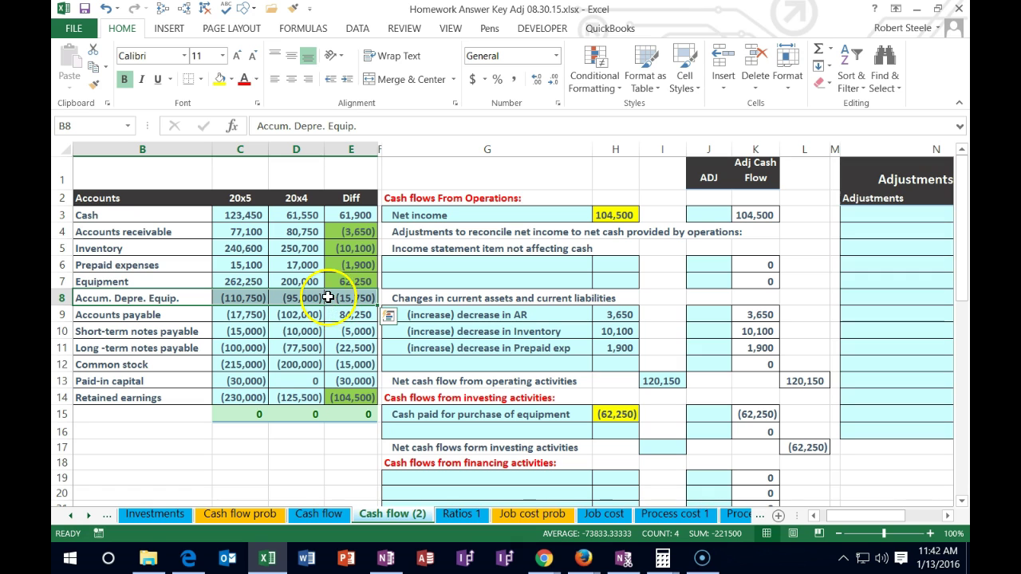
pyautogui.click(405, 200)
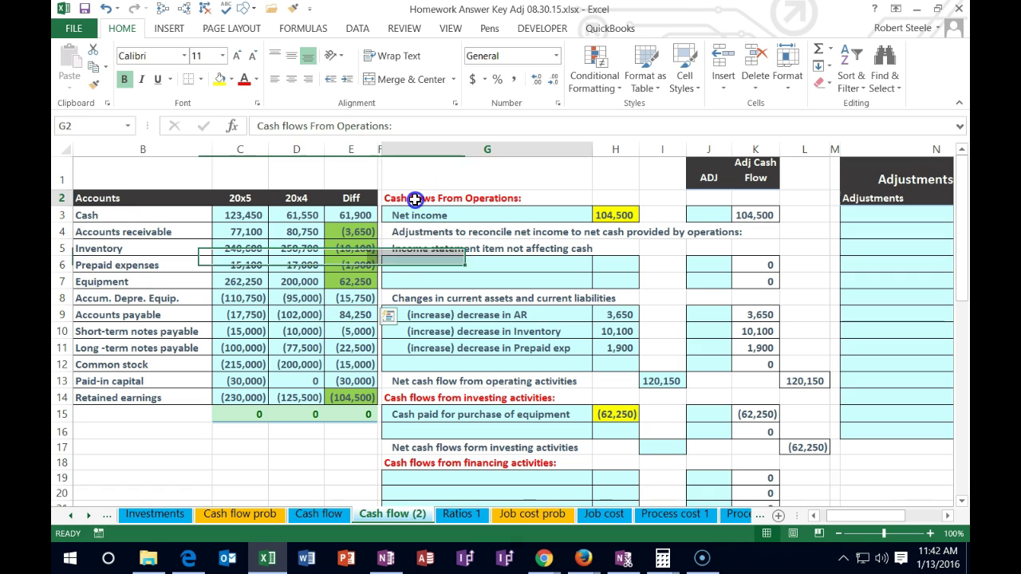
pyautogui.click(412, 393)
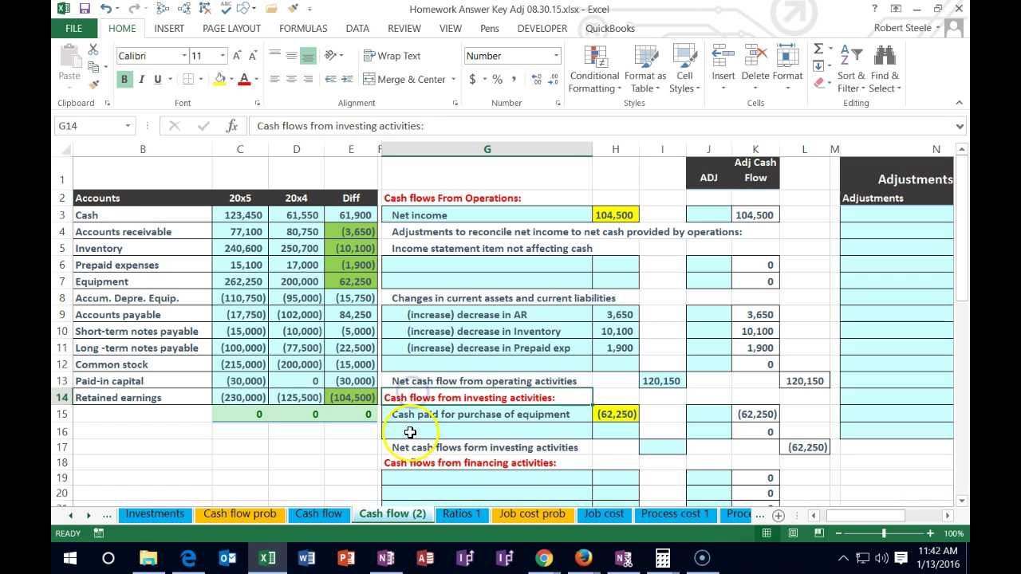
pyautogui.click(407, 462)
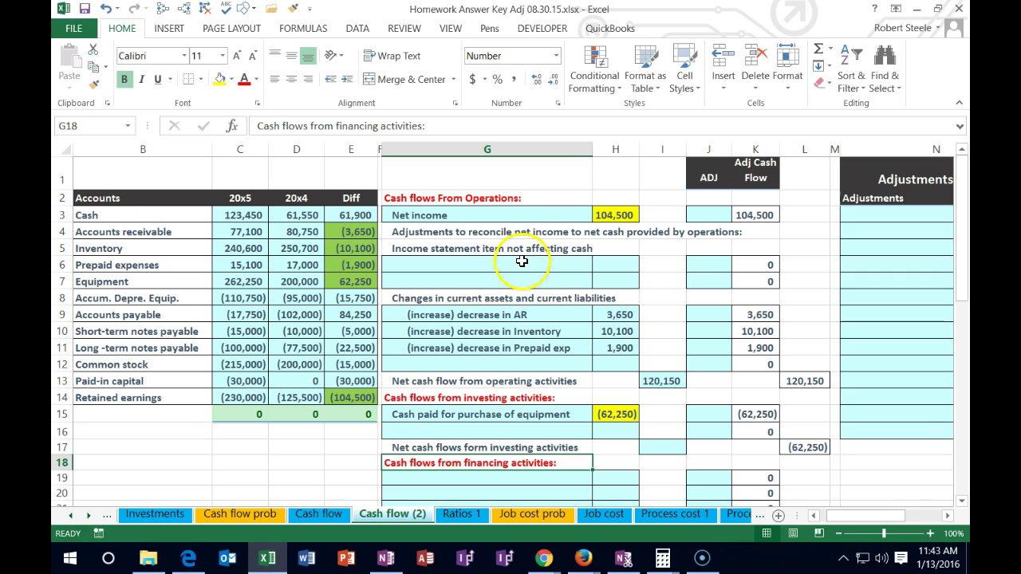
pyautogui.click(539, 201)
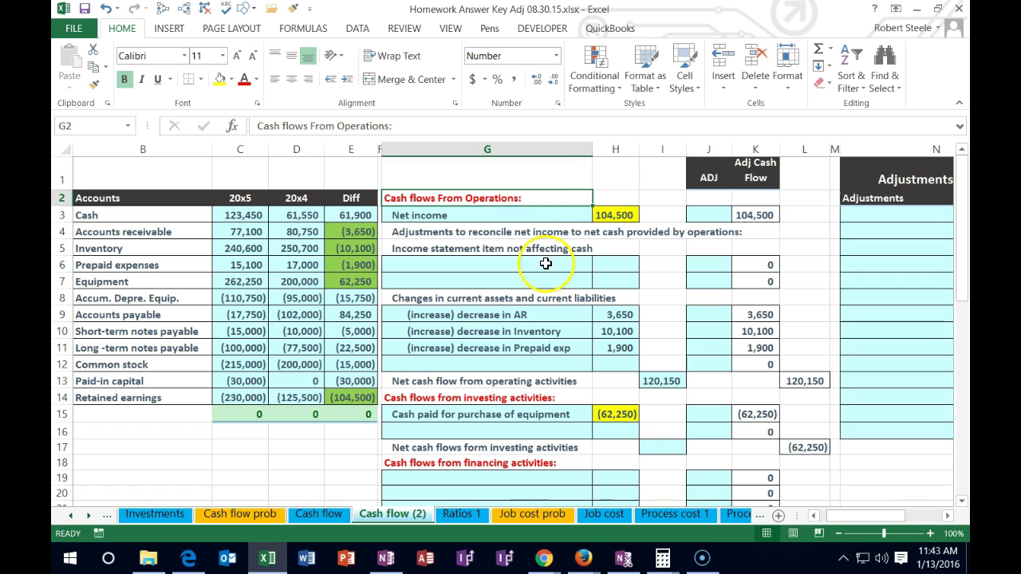
pyautogui.click(500, 269)
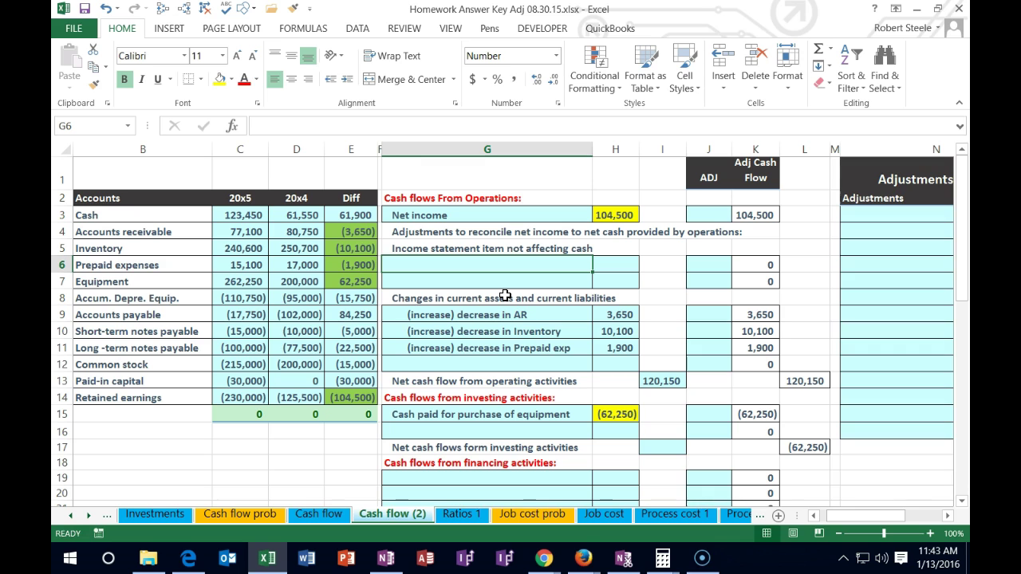
pyautogui.write('Dep')
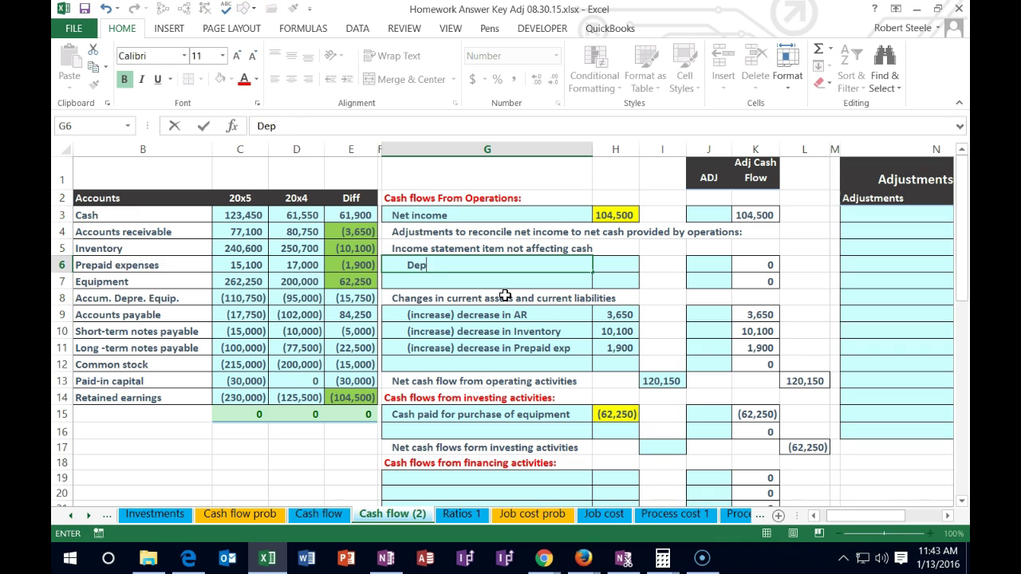
pyautogui.write('reciation')
pyautogui.press('Tab')
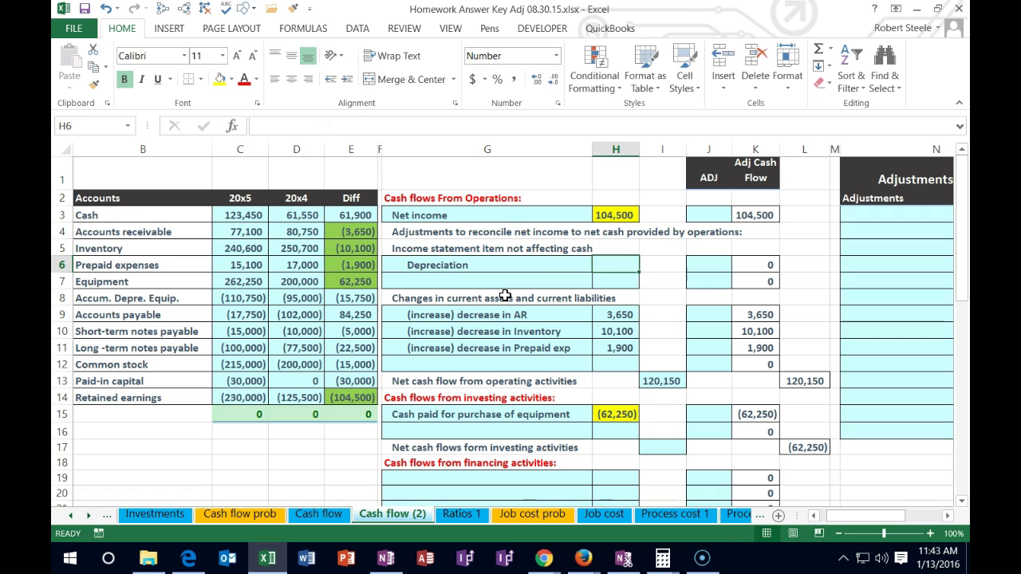
# Step: Enter the negative of the accumulated depreciation difference in E8 in H6, beside the Depreciation label
pyautogui.write('-E8')
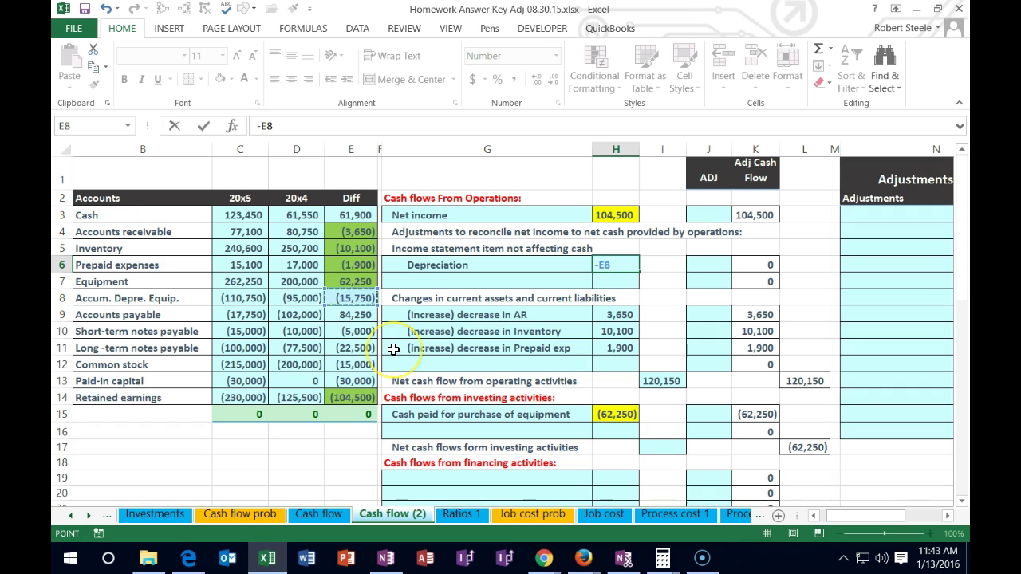
pyautogui.press('Return')
pyautogui.press('Left')
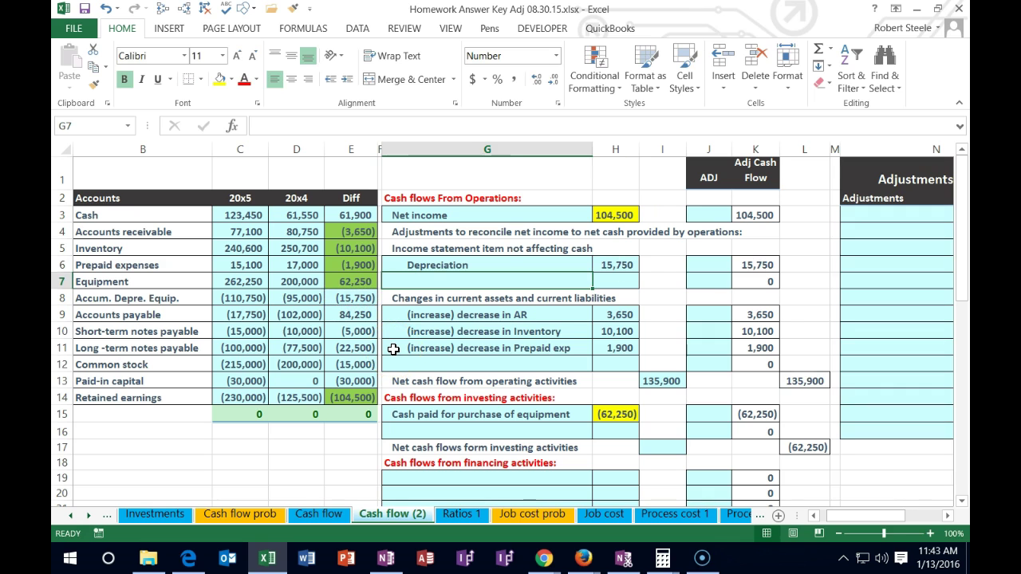
pyautogui.press('Up')
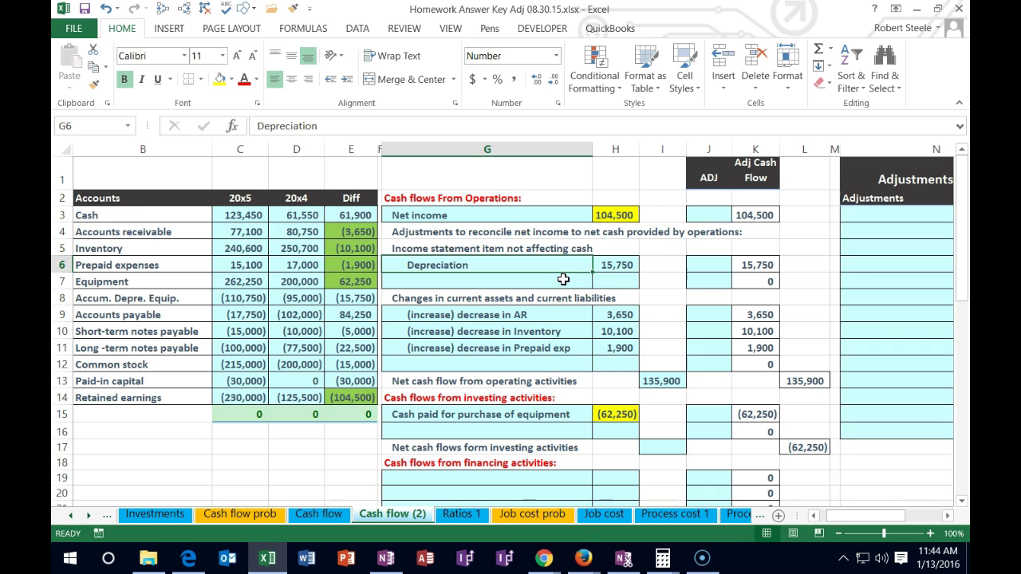
pyautogui.click(613, 214)
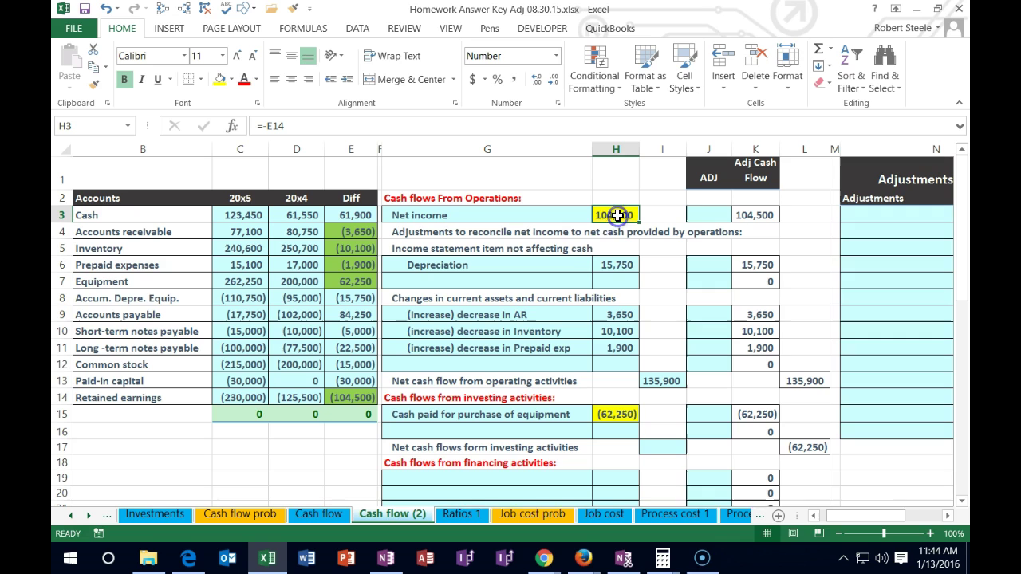
pyautogui.click(614, 261)
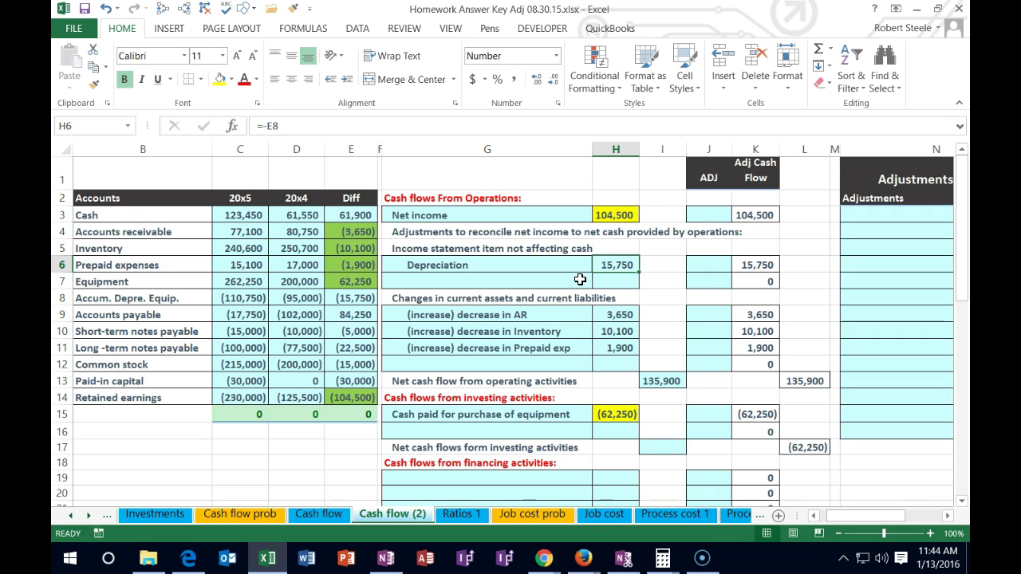
# Step: Fill the accumulated depreciation difference in E8 with the same green as the other used differences
pyautogui.click(351, 298)
pyautogui.rightClick(357, 300)
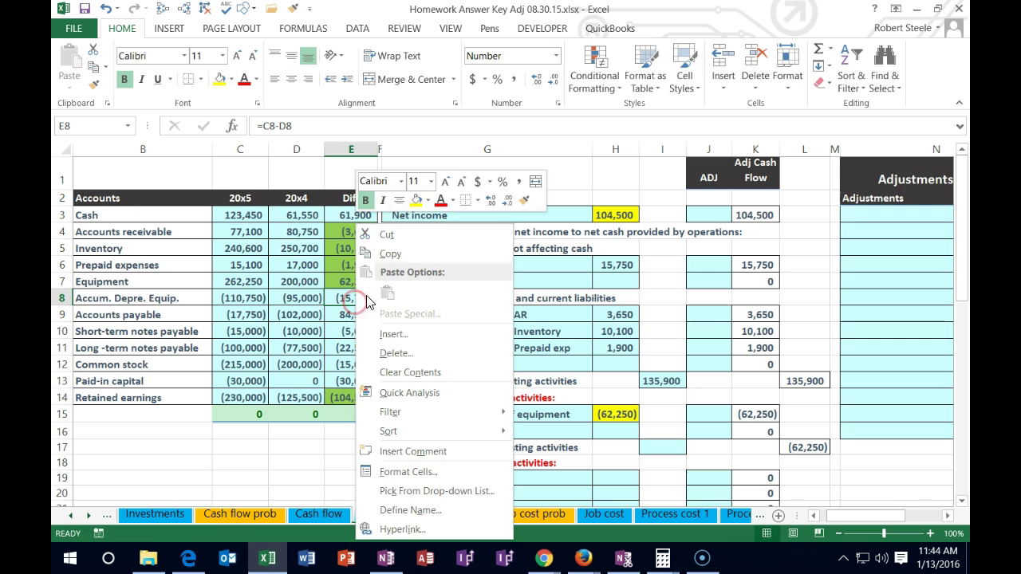
pyautogui.click(428, 200)
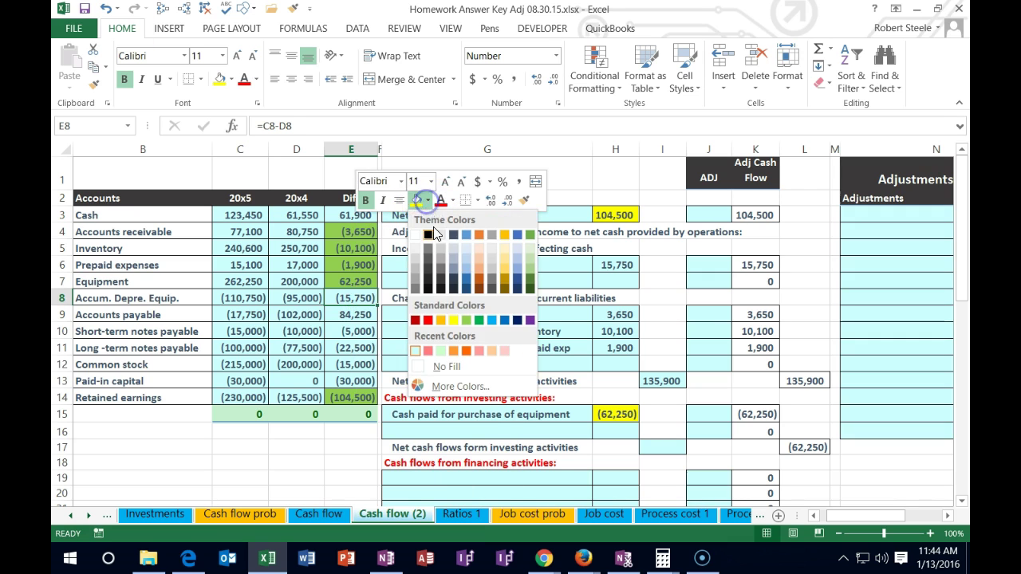
pyautogui.click(469, 321)
pyautogui.click(437, 365)
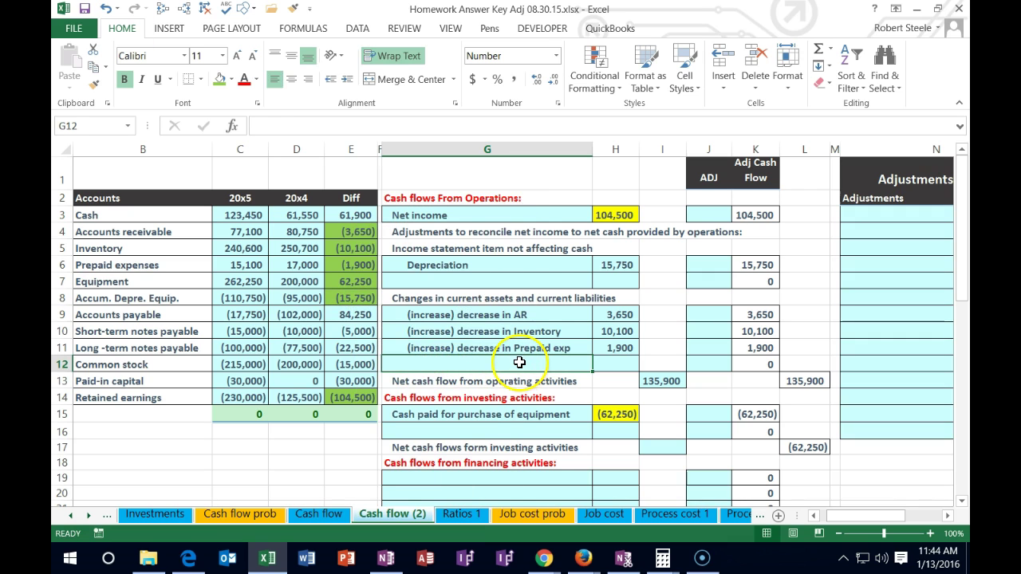
# Step: Fill the depreciation amount in H6 with yellow
pyautogui.click(619, 265)
pyautogui.rightClick(620, 265)
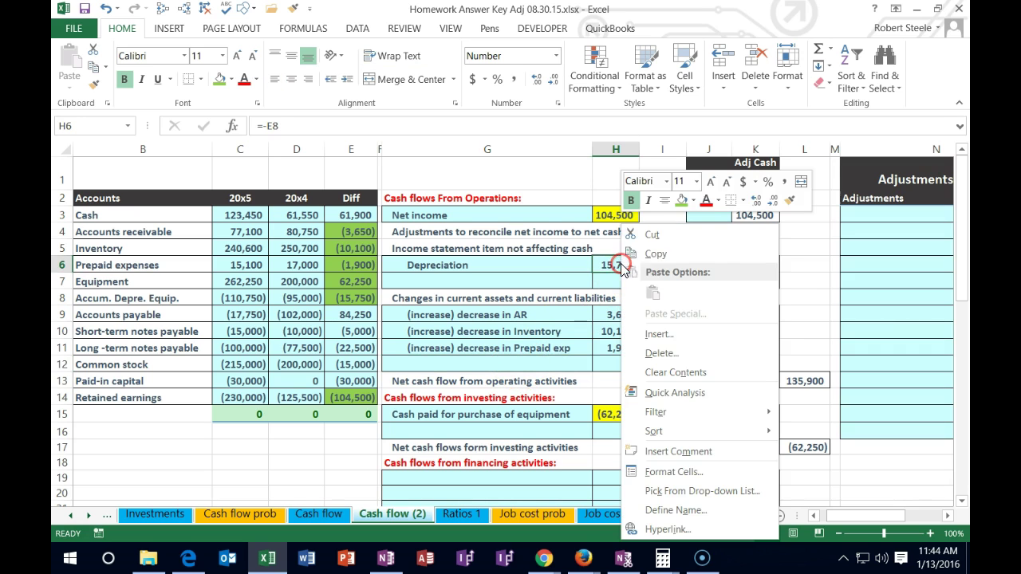
pyautogui.click(693, 205)
pyautogui.click(718, 323)
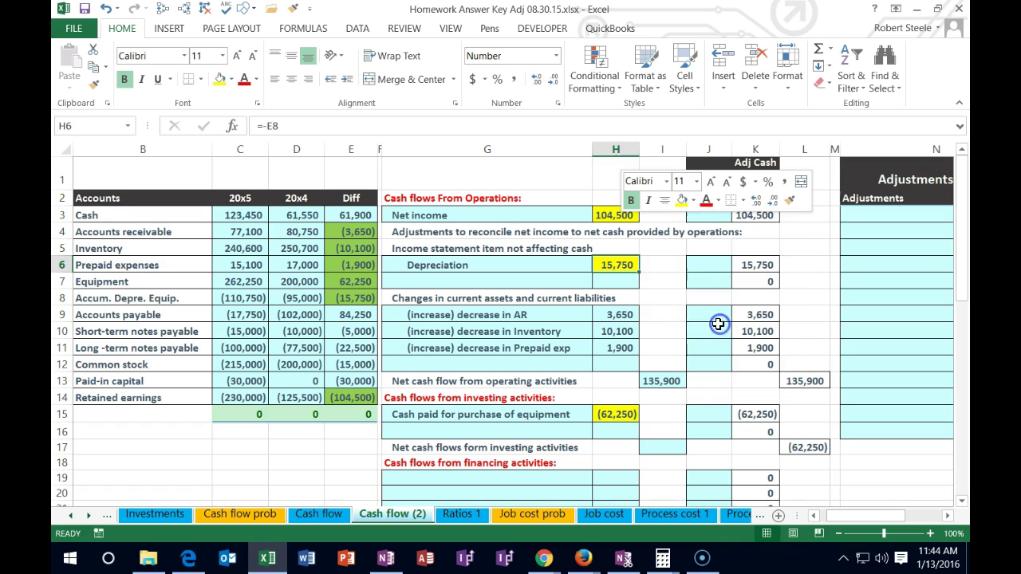
pyautogui.click(562, 265)
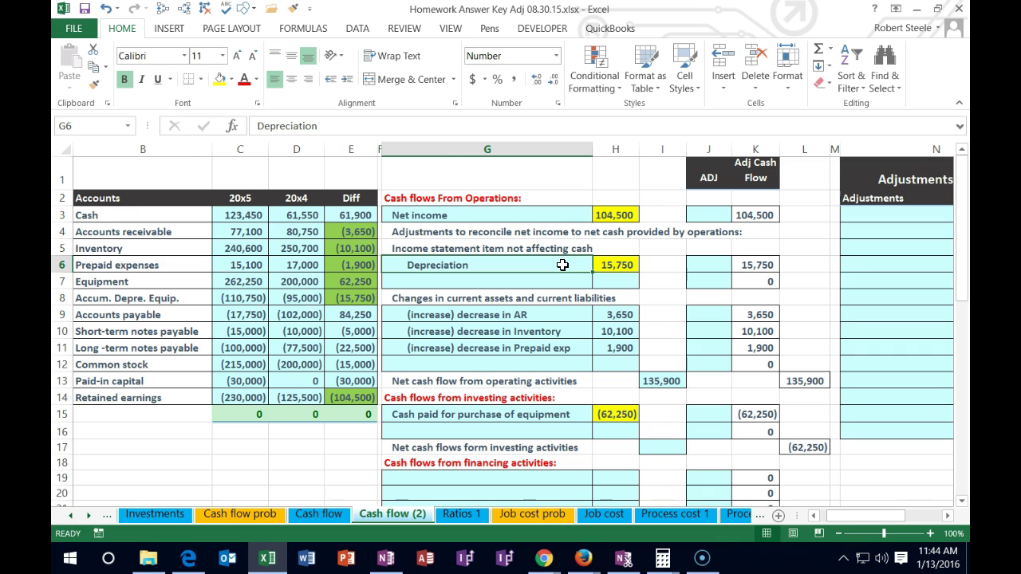
pyautogui.click(619, 265)
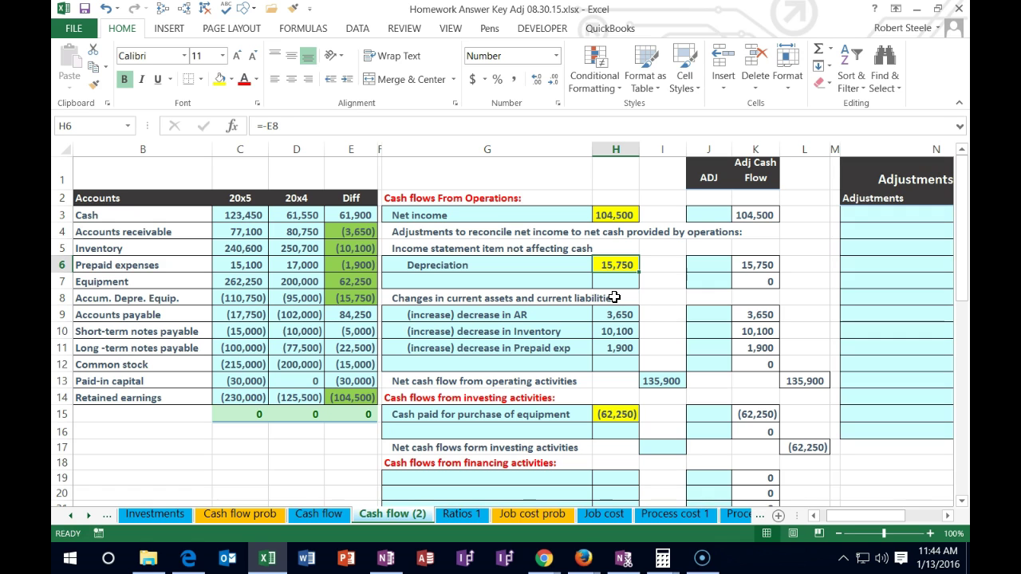
# Step: Copy the label "(increase) decrease in Prepaid exp" from G11 down into G12 for the accounts payable line
pyautogui.click(186, 317)
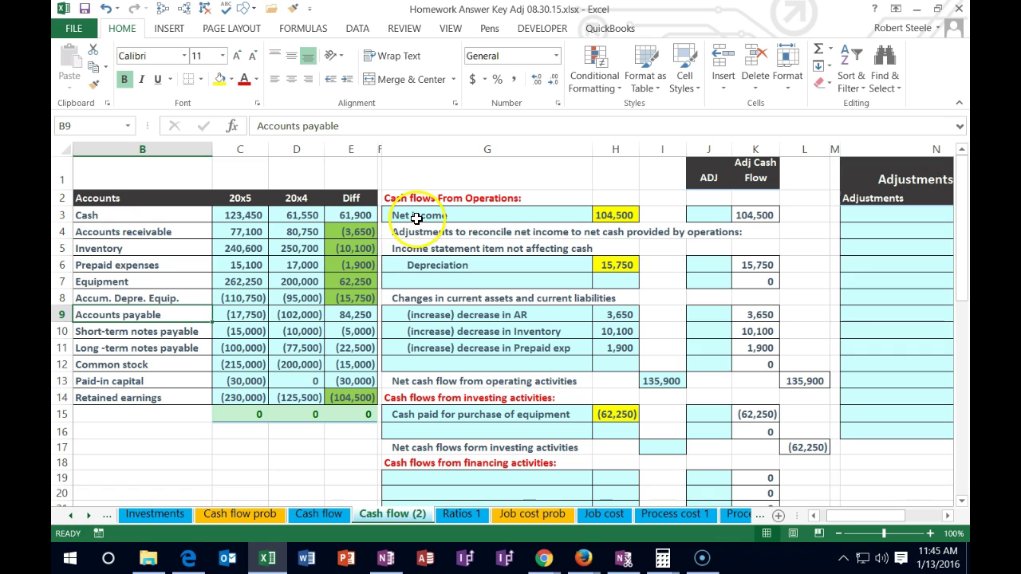
pyautogui.click(405, 298)
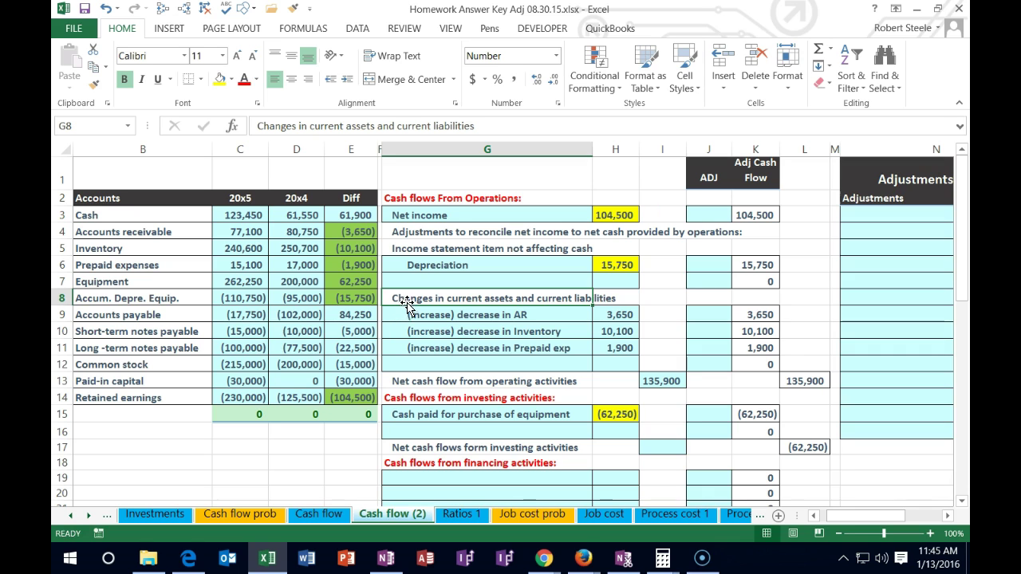
pyautogui.click(404, 363)
pyautogui.click(404, 360)
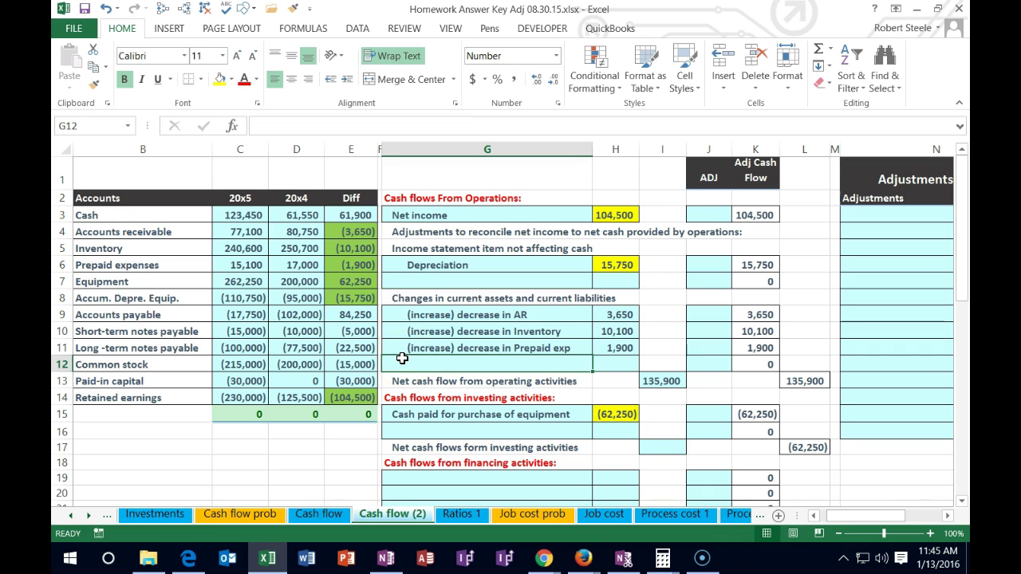
pyautogui.click(399, 356)
pyautogui.click(568, 351)
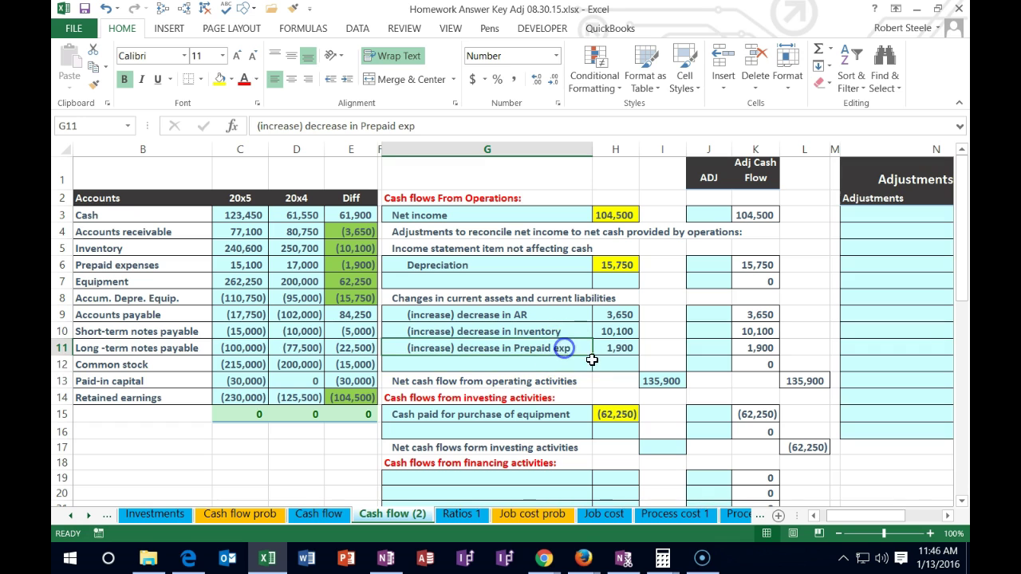
pyautogui.moveTo(593, 359); pyautogui.dragTo(591, 369)
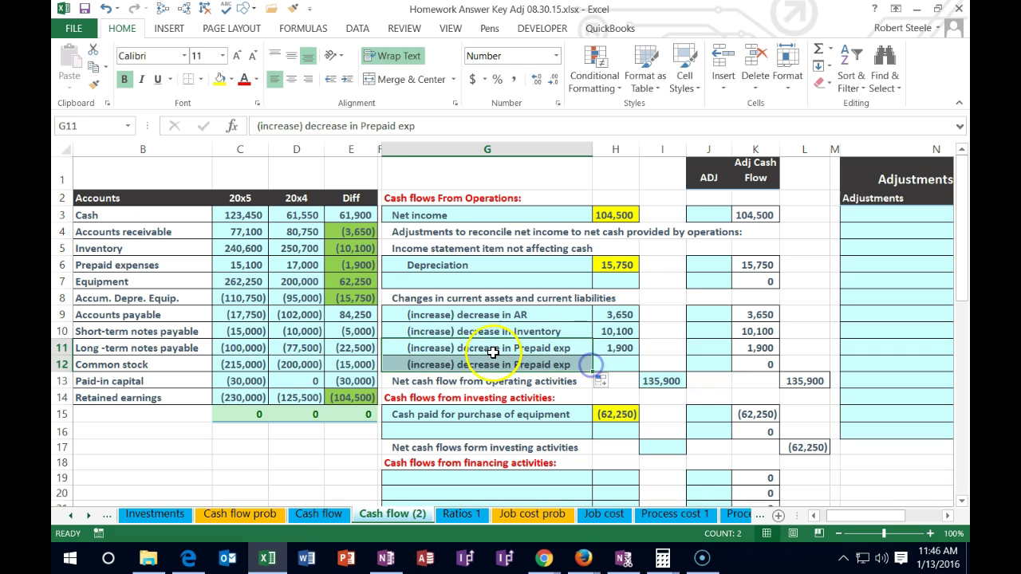
# Step: Move the parentheses in the G12 label from the first word to the second so it reads "increase (decrease) in Prepaid exp"
pyautogui.doubleClick(453, 364)
pyautogui.press('BackSpace')
pyautogui.press('Delete')
pyautogui.press('Right')
pyautogui.press('Right')
pyautogui.press('Right')
pyautogui.press('Right')
pyautogui.press('Right')
pyautogui.press('Right')
pyautogui.press('Right')
pyautogui.press('Right')
pyautogui.press('Right')
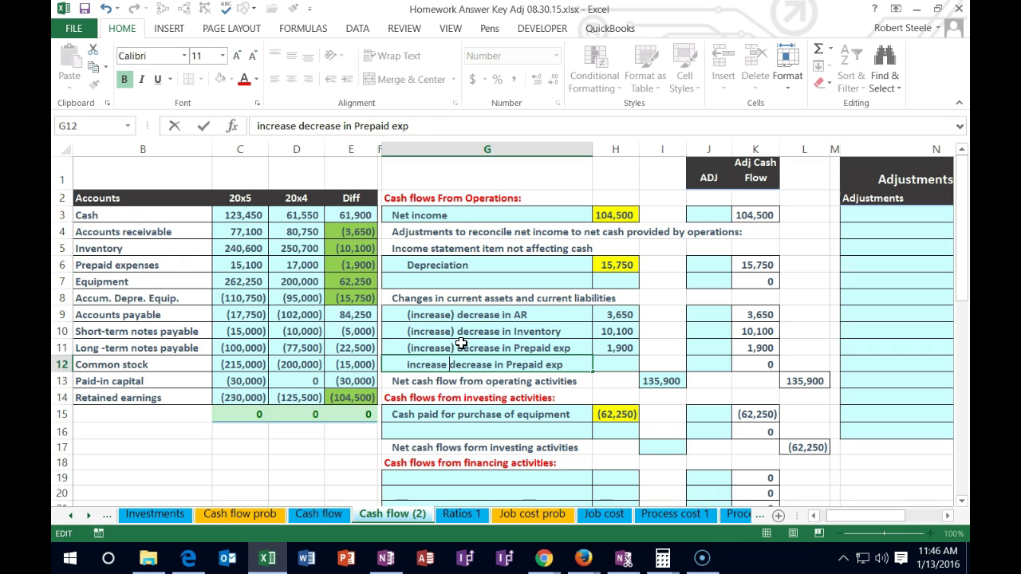
pyautogui.write('(')
pyautogui.press('Right')
pyautogui.press('Right')
pyautogui.press('Right')
pyautogui.press('Right')
pyautogui.press('Right')
pyautogui.press('Right')
pyautogui.press('Right')
pyautogui.press('Right')
pyautogui.write(')')
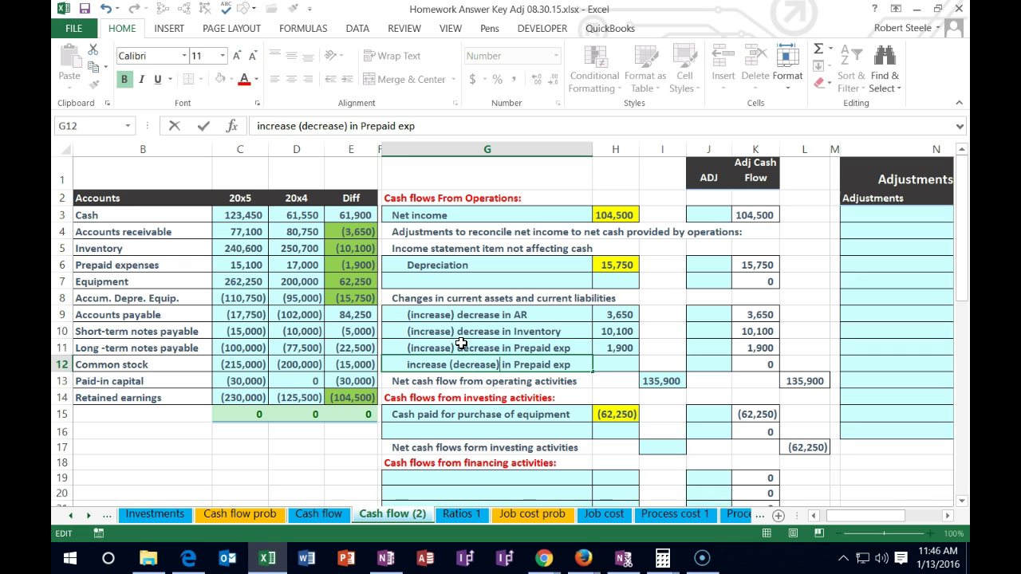
pyautogui.press('Return')
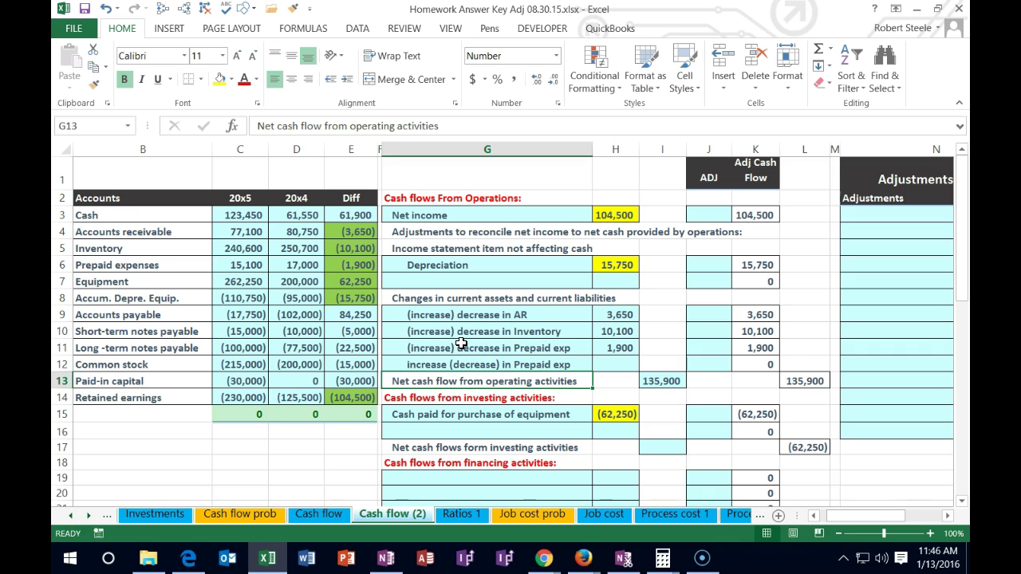
pyautogui.press('Up')
pyautogui.press('Right')
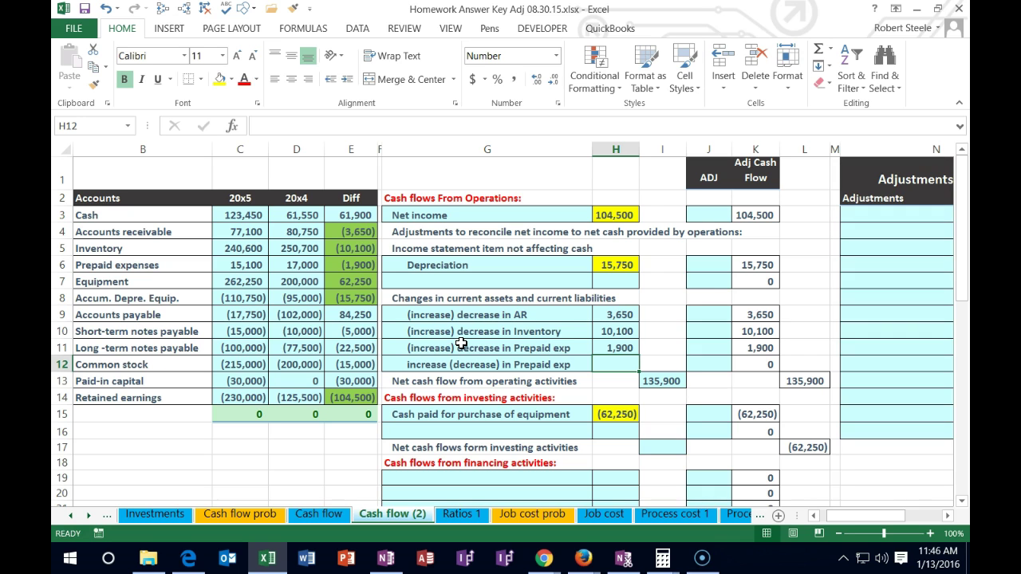
pyautogui.click(518, 367)
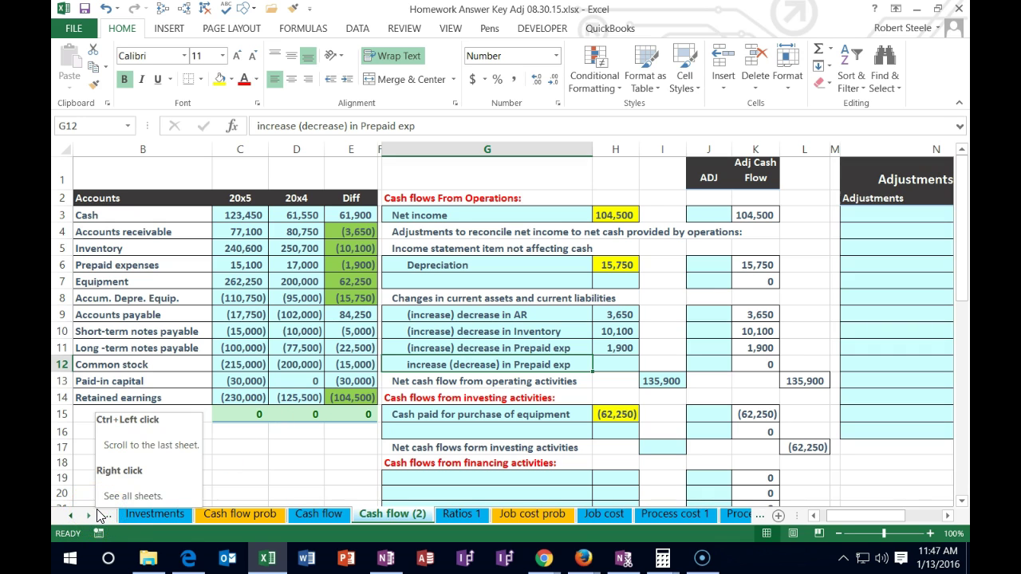
pyautogui.click(611, 215)
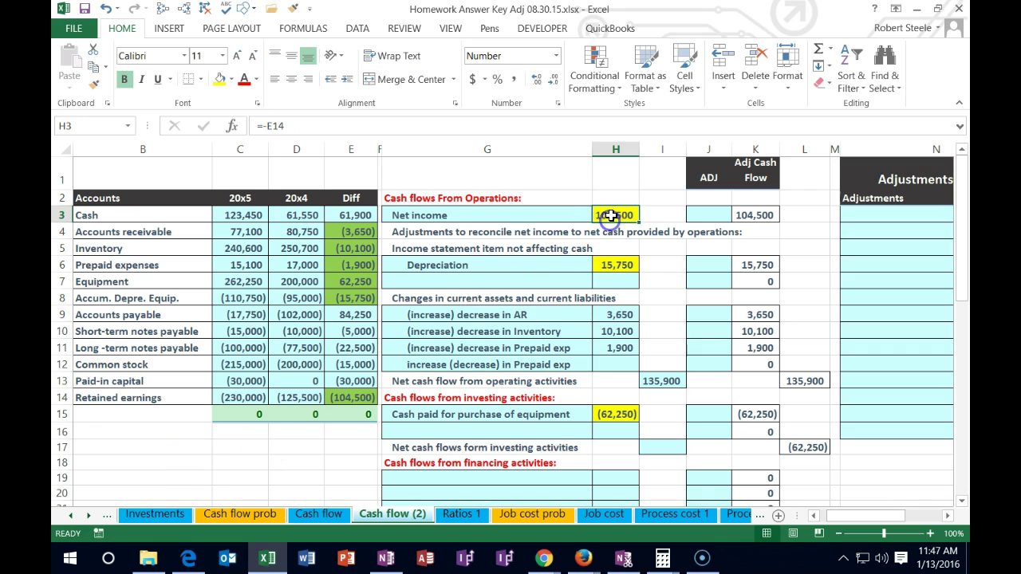